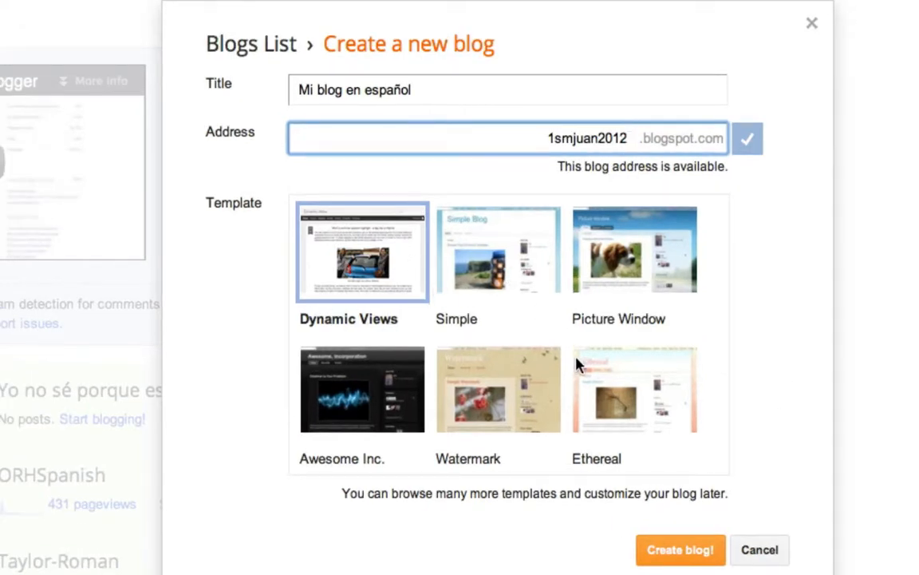
- Cancel the new blog form and open the Layout page of the blog 'Yo no sé porque es lenta la tortuga'
{"action": "left_click", "coordinate": [755, 550]}
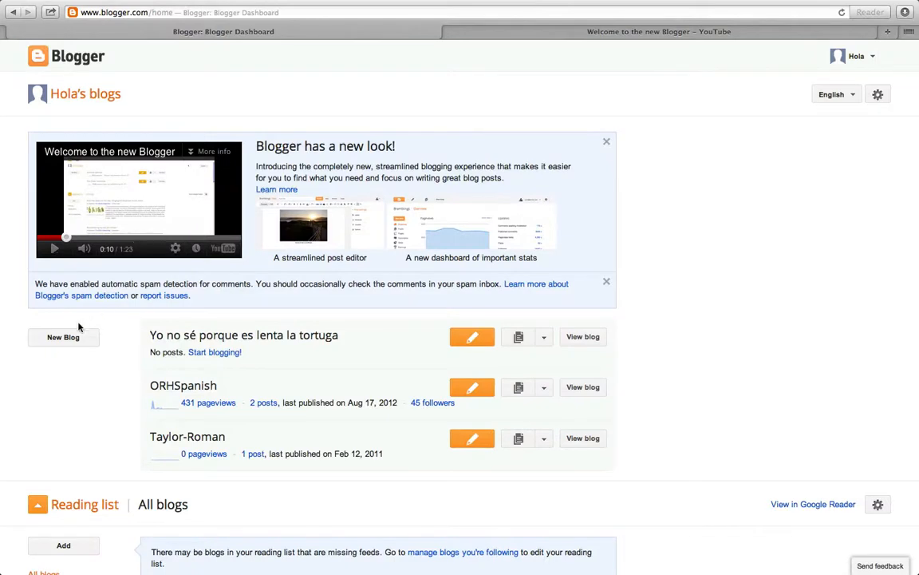
{"action": "left_click", "coordinate": [195, 336]}
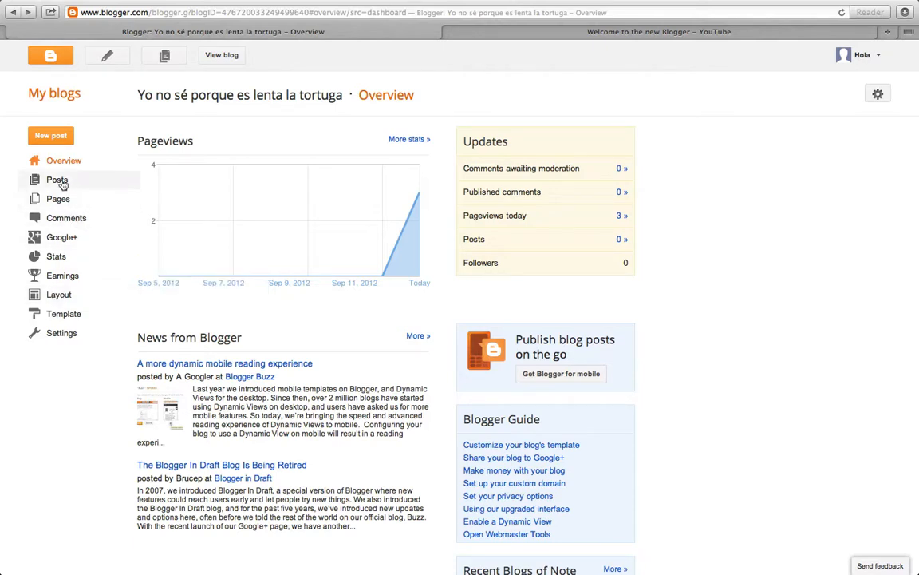
{"action": "left_click", "coordinate": [58, 297]}
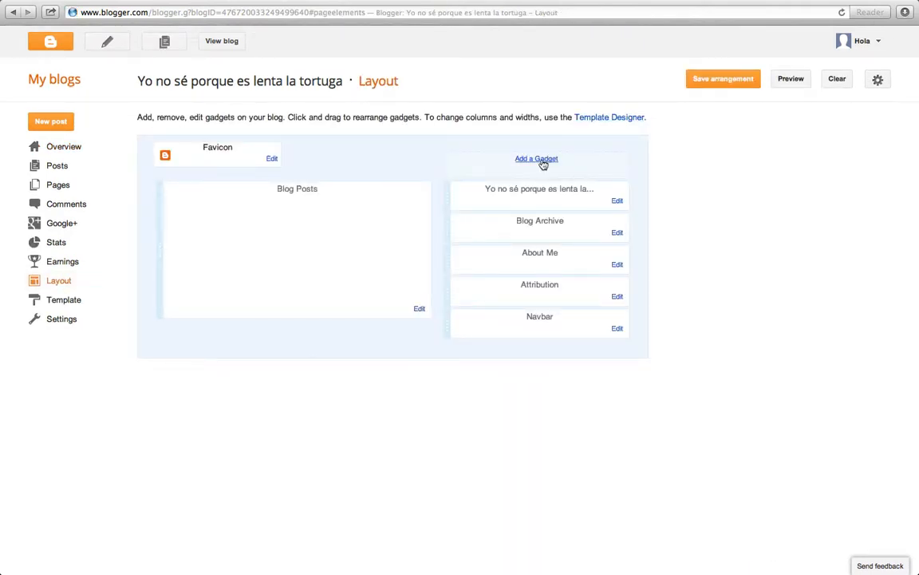
- Add a Followers gadget to the sidebar, keeping its default title
{"action": "left_click", "coordinate": [543, 162]}
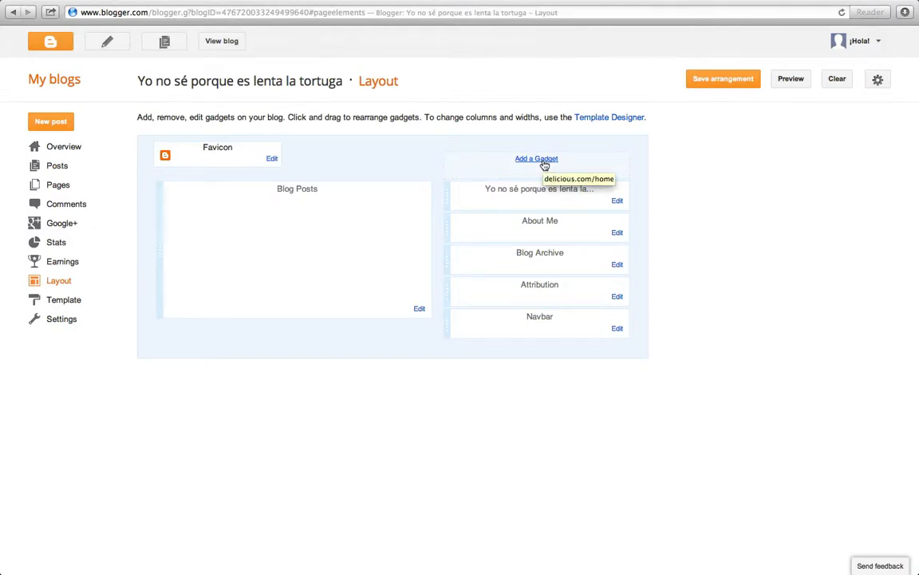
{"action": "left_click", "coordinate": [544, 165]}
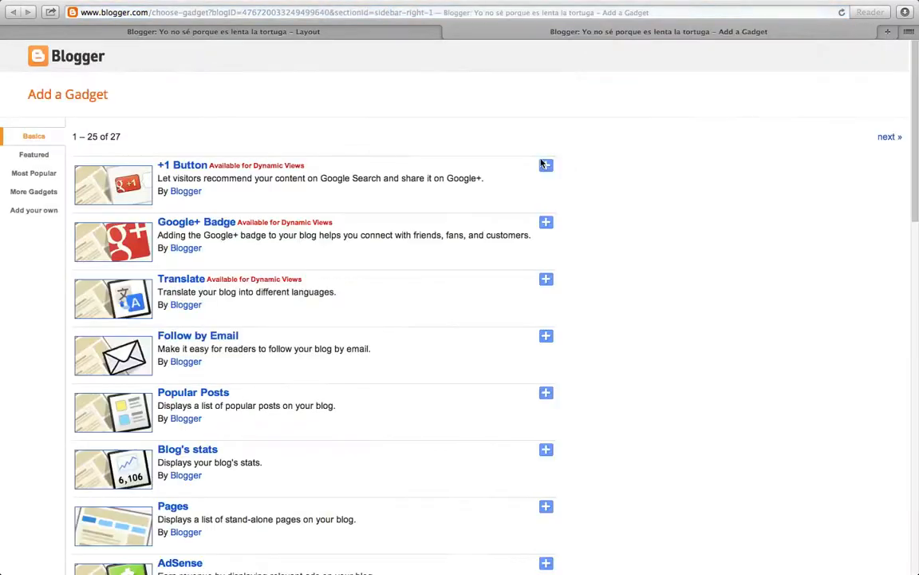
{"action": "scroll", "coordinate": [901, 140], "scroll_direction": "down", "scroll_amount": 10}
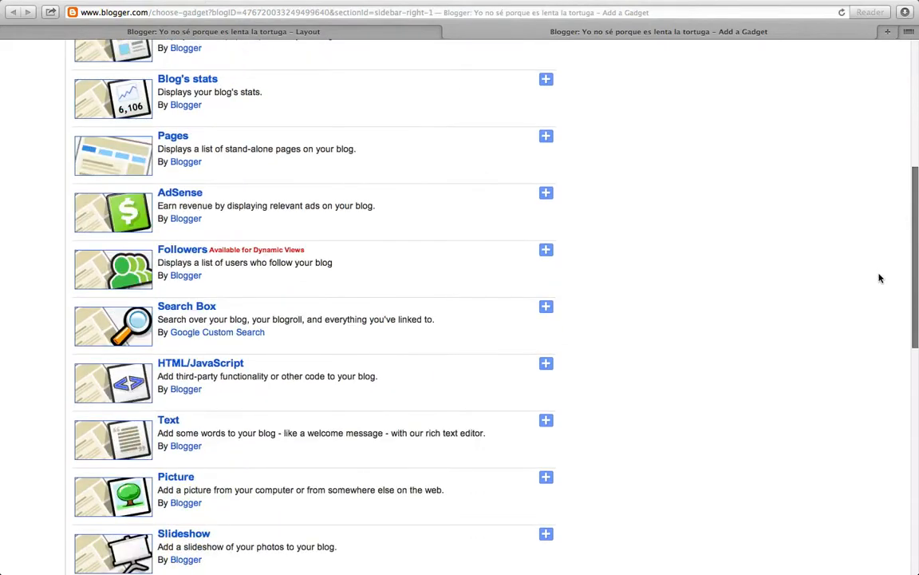
{"action": "scroll", "coordinate": [864, 387], "scroll_direction": "up", "scroll_amount": 10}
{"action": "scroll", "coordinate": [870, 191], "scroll_direction": "down", "scroll_amount": 3}
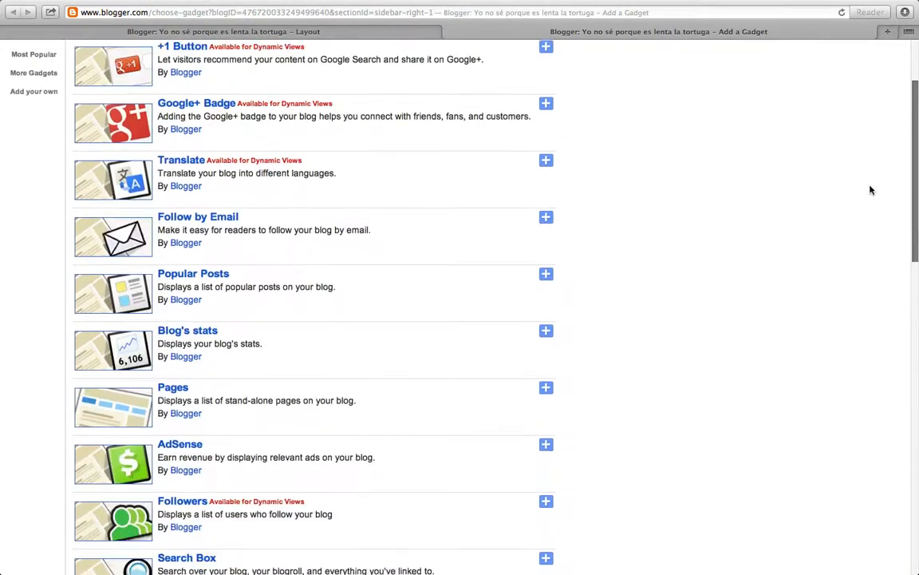
{"action": "scroll", "coordinate": [864, 204], "scroll_direction": "down", "scroll_amount": 1}
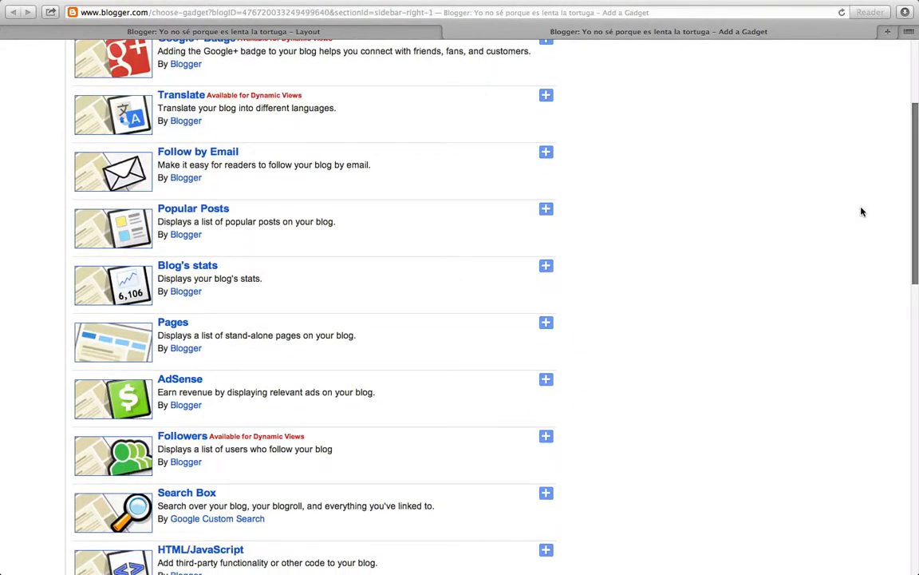
{"action": "scroll", "coordinate": [860, 214], "scroll_direction": "down", "scroll_amount": 2}
{"action": "scroll", "coordinate": [860, 207], "scroll_direction": "up", "scroll_amount": 10}
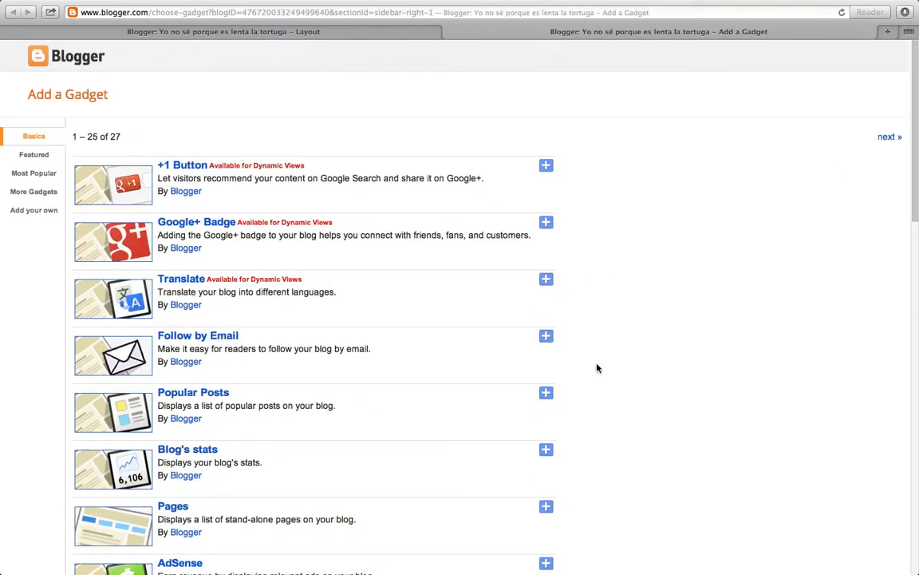
{"action": "scroll", "coordinate": [902, 264], "scroll_direction": "down", "scroll_amount": 15}
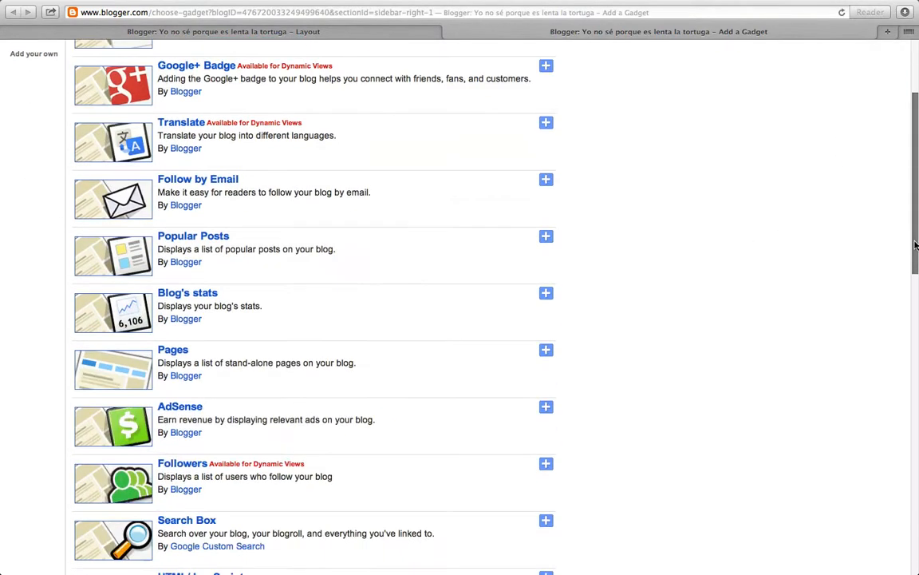
{"action": "scroll", "coordinate": [861, 355], "scroll_direction": "down", "scroll_amount": 2}
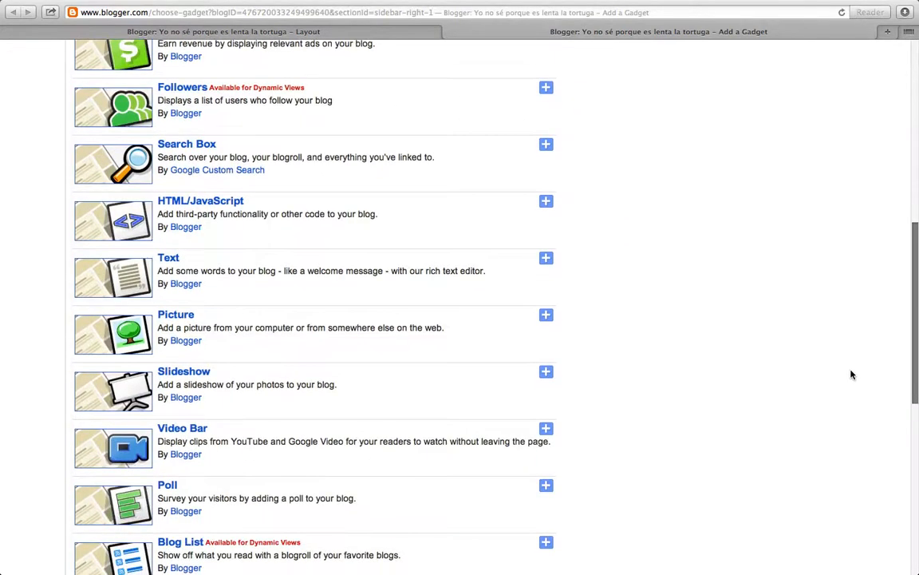
{"action": "left_click", "coordinate": [546, 87]}
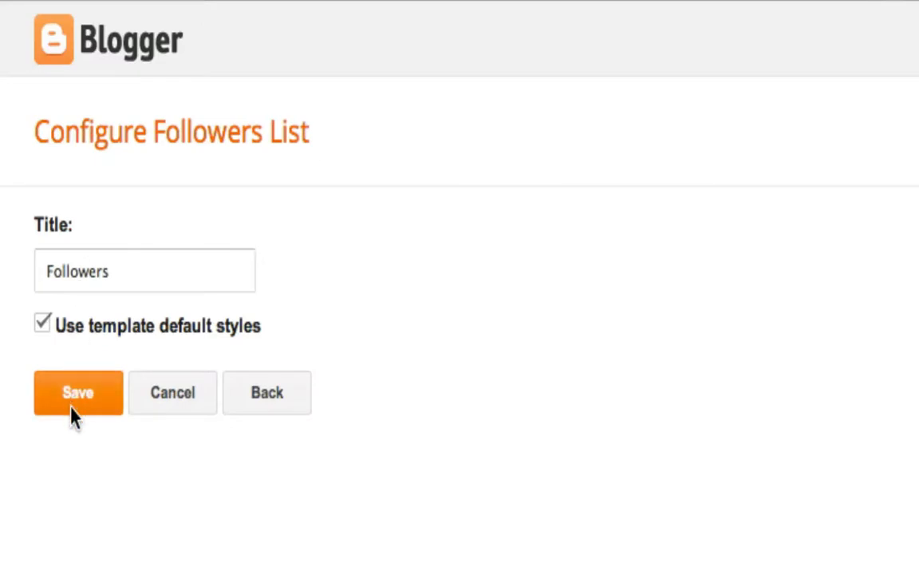
{"action": "left_click", "coordinate": [71, 399]}
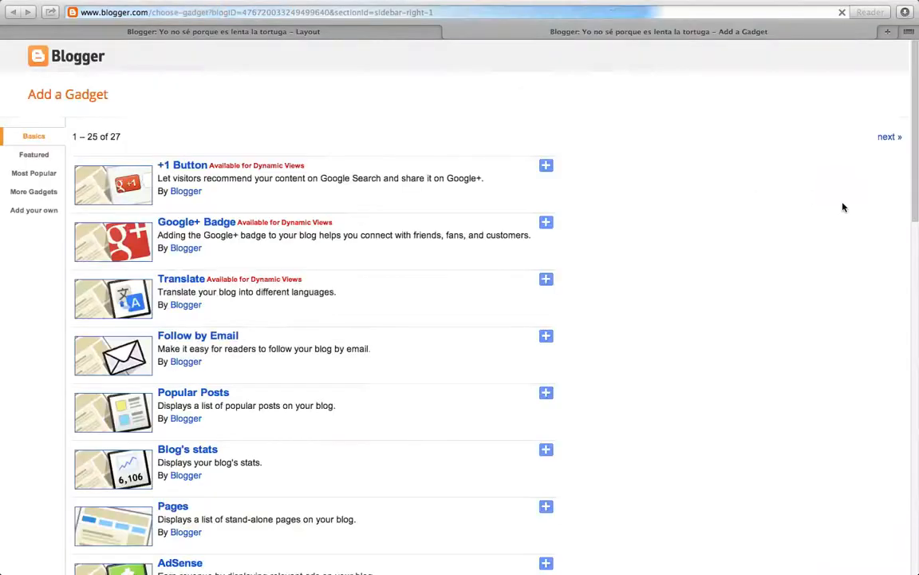
- Start a Link List gadget titled 'Mis ligas' with alphabetical sorting
{"action": "scroll", "coordinate": [877, 313], "scroll_direction": "down", "scroll_amount": 8}
{"action": "scroll", "coordinate": [877, 313], "scroll_direction": "down", "scroll_amount": 8}
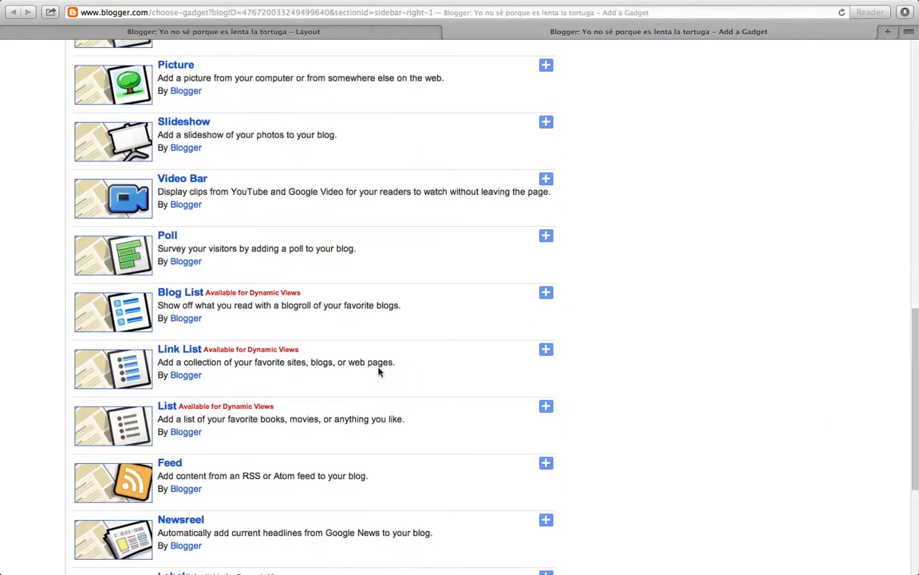
{"action": "left_click", "coordinate": [546, 352]}
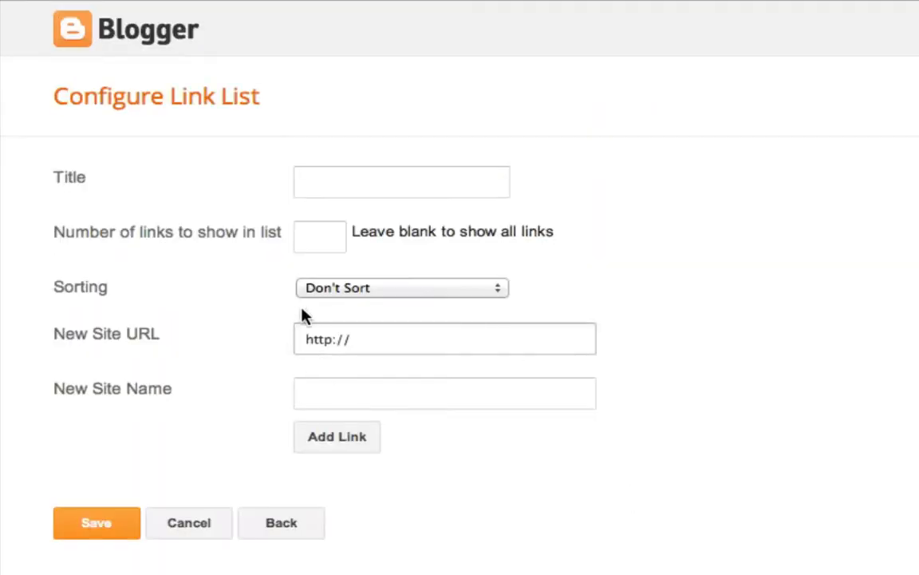
{"action": "left_click", "coordinate": [341, 187]}
{"action": "left_click", "coordinate": [340, 187]}
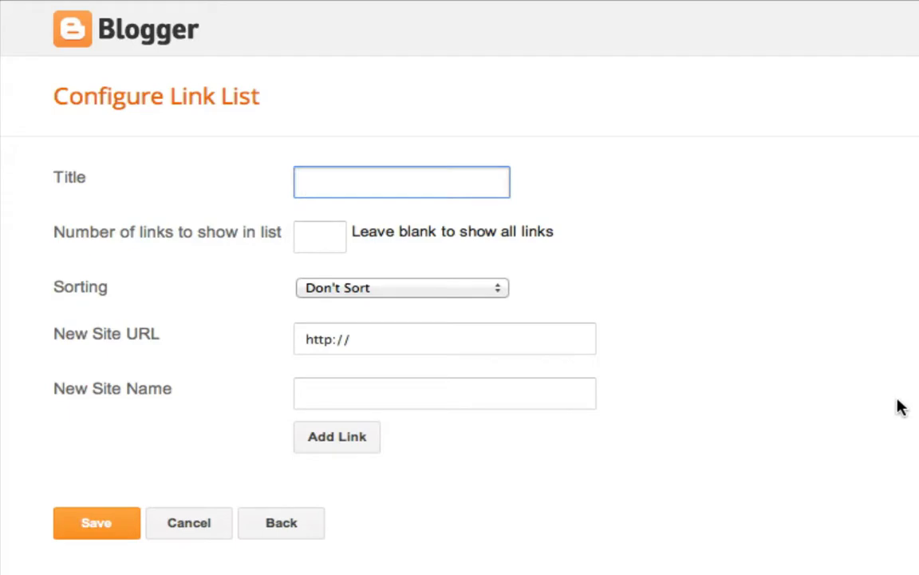
{"action": "type", "text": "Mis ligas"}
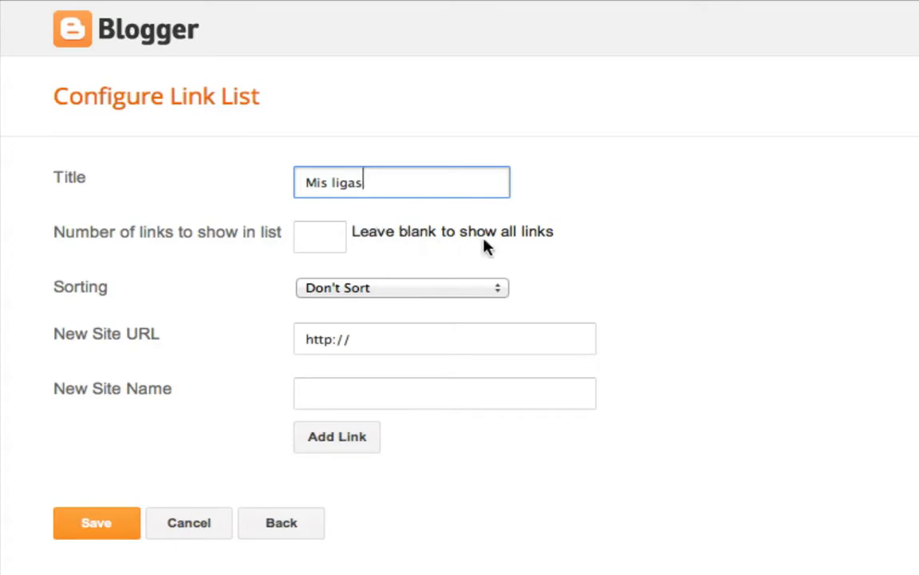
{"action": "left_click", "coordinate": [476, 296]}
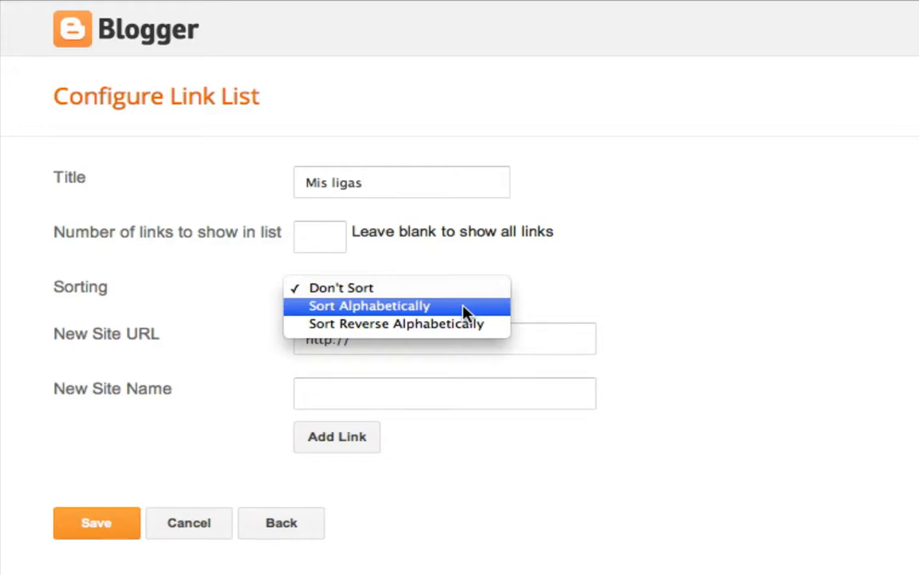
{"action": "left_click", "coordinate": [465, 311]}
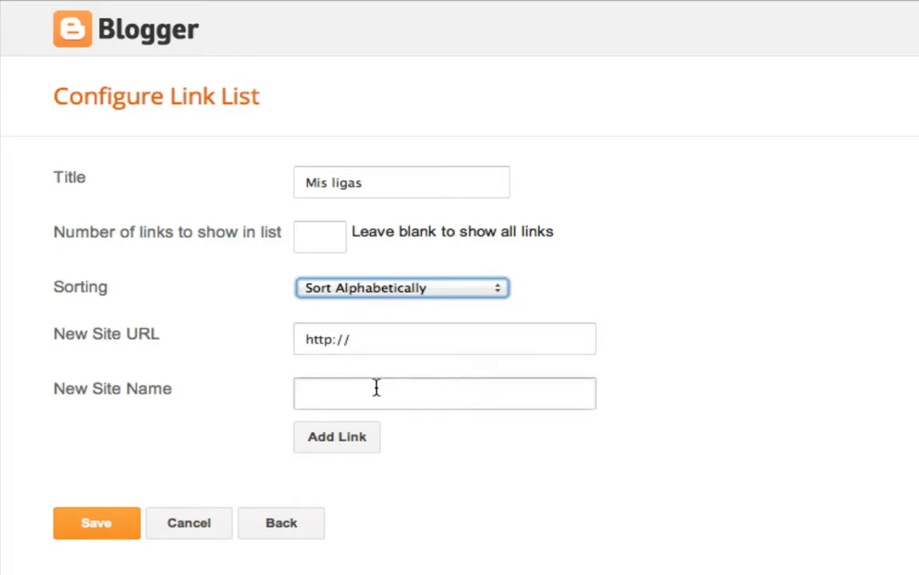
{"action": "left_click", "coordinate": [392, 336]}
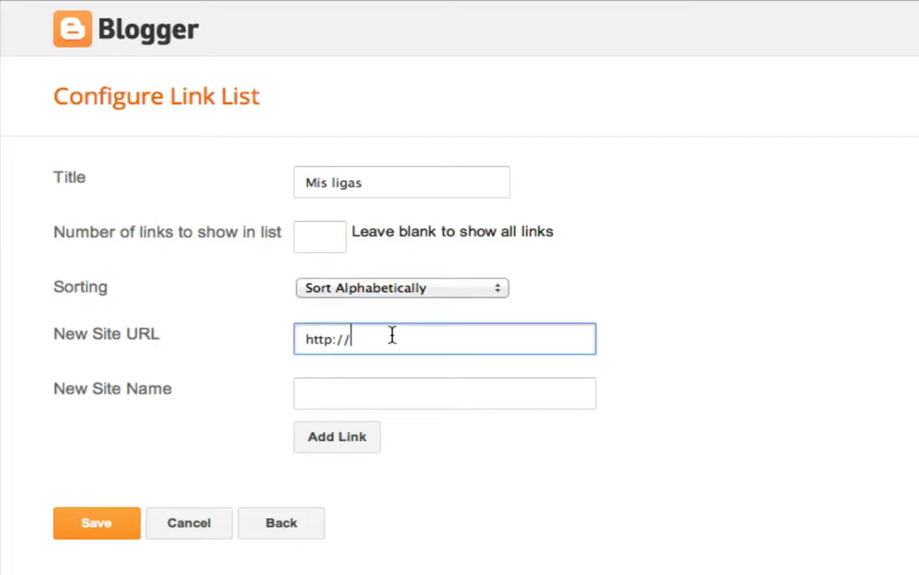
{"action": "type", "text": "www.voki.com"}
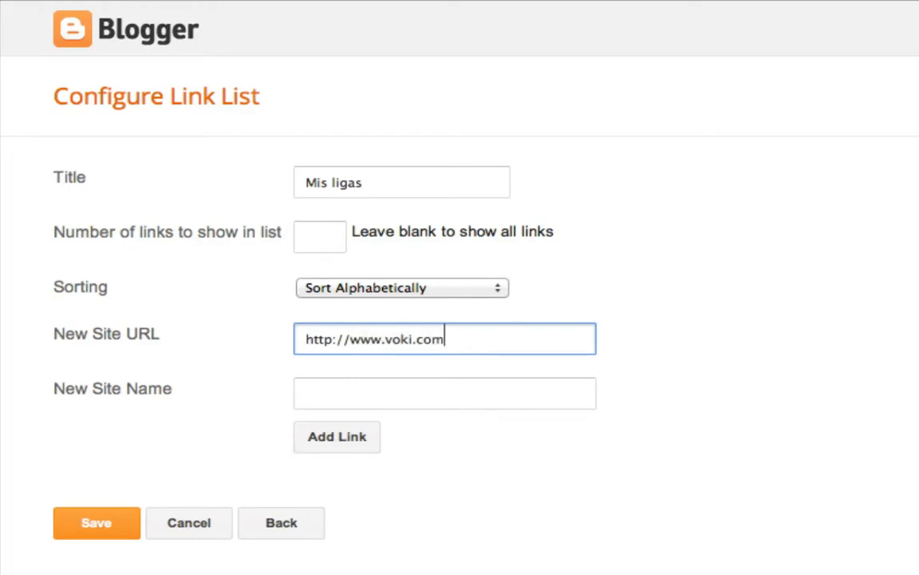
{"action": "left_click", "coordinate": [380, 399]}
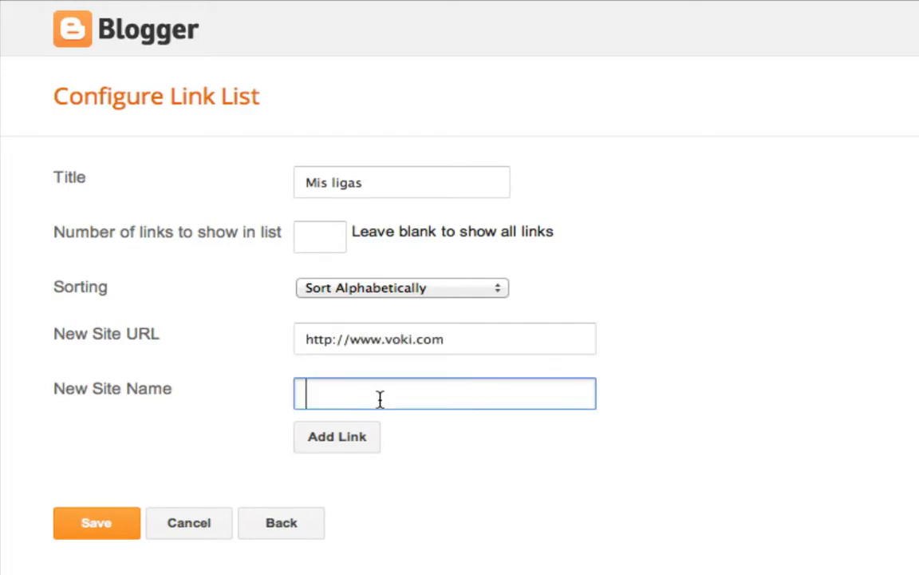
{"action": "type", "text": "Voki"}
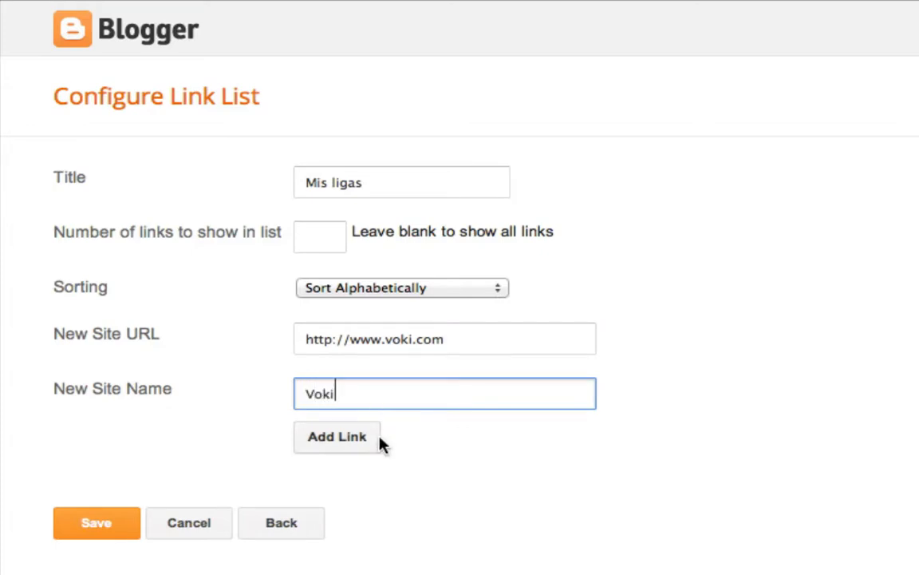
{"action": "left_click", "coordinate": [342, 441]}
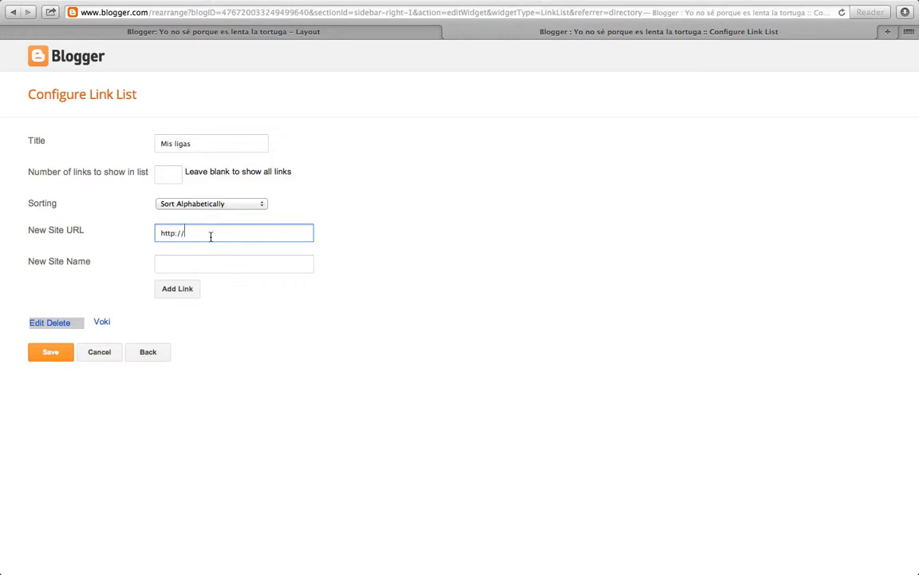
{"action": "left_click", "coordinate": [58, 352]}
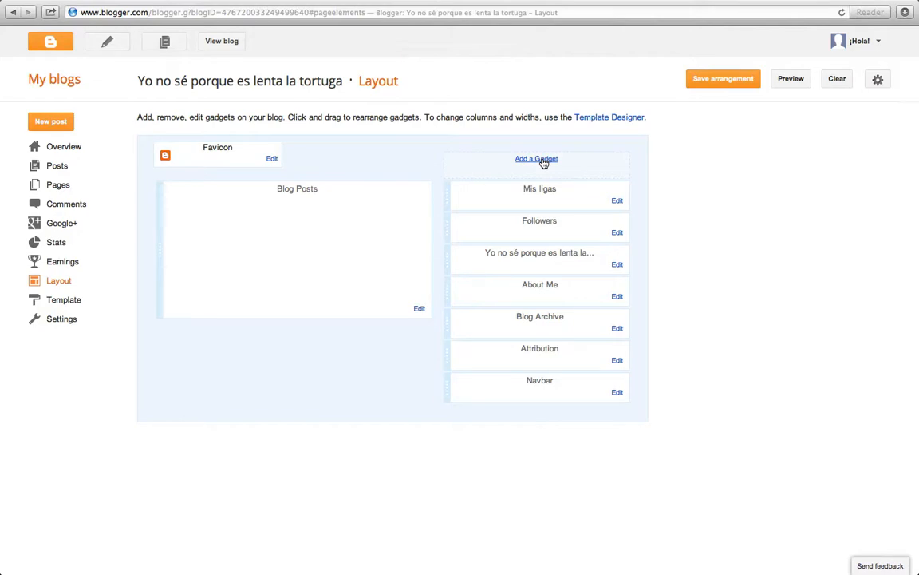
- Add a Labels gadget titled 'Etiquetas' with Cloud display and save it
{"action": "left_click", "coordinate": [543, 162]}
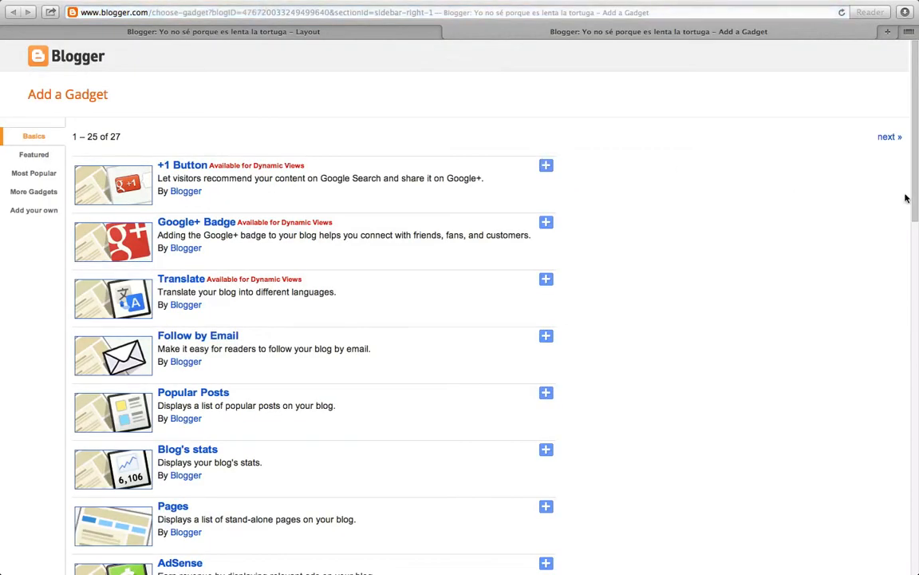
{"action": "scroll", "coordinate": [888, 304], "scroll_direction": "down", "scroll_amount": 10}
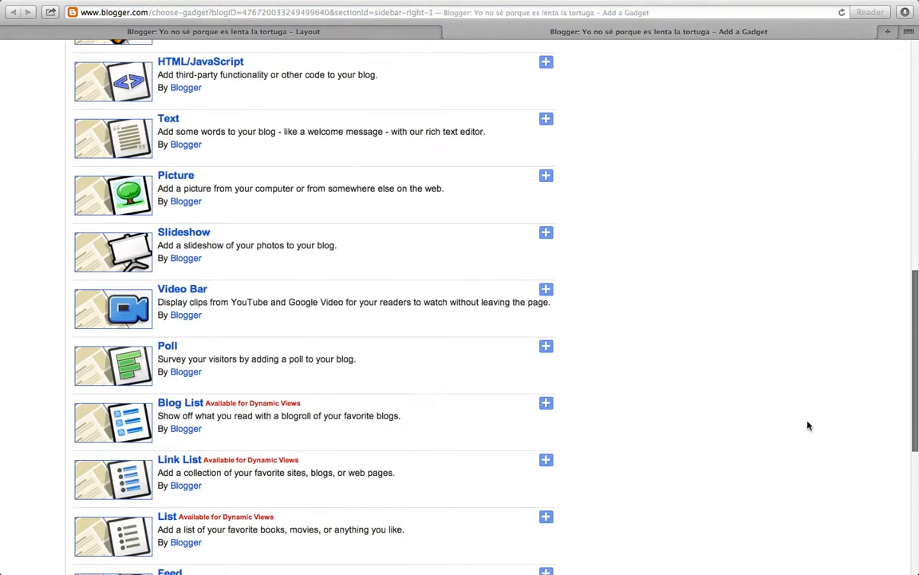
{"action": "scroll", "coordinate": [780, 466], "scroll_direction": "down", "scroll_amount": 3}
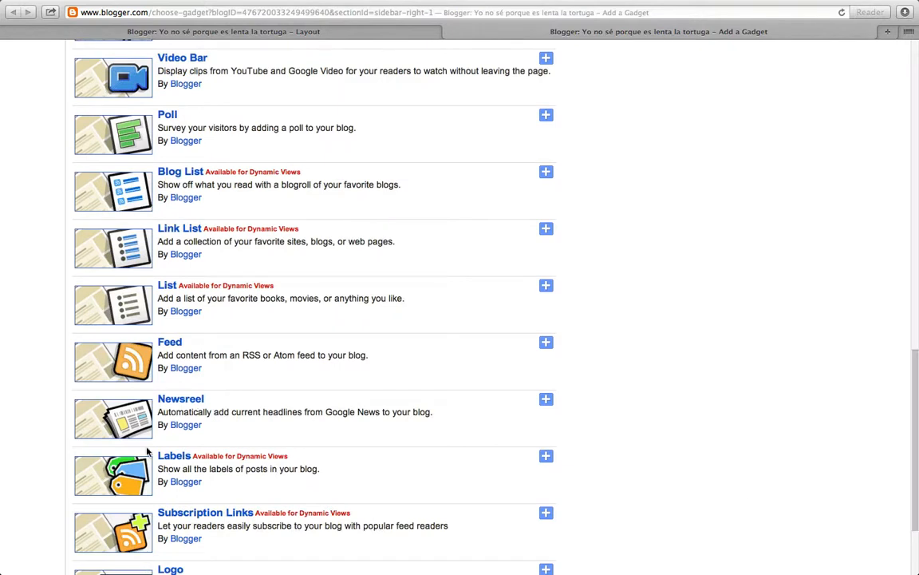
{"action": "left_click", "coordinate": [546, 457]}
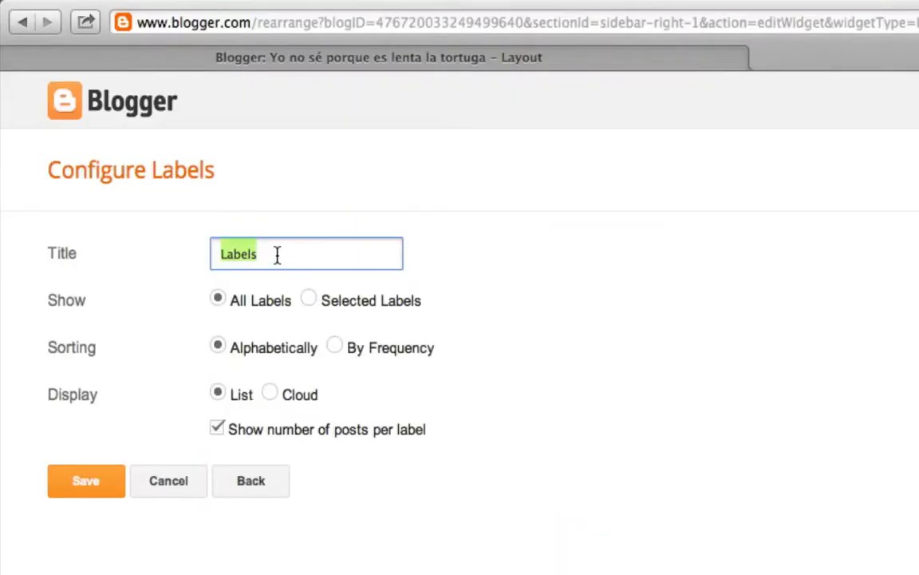
{"action": "type", "text": "Etiquetas"}
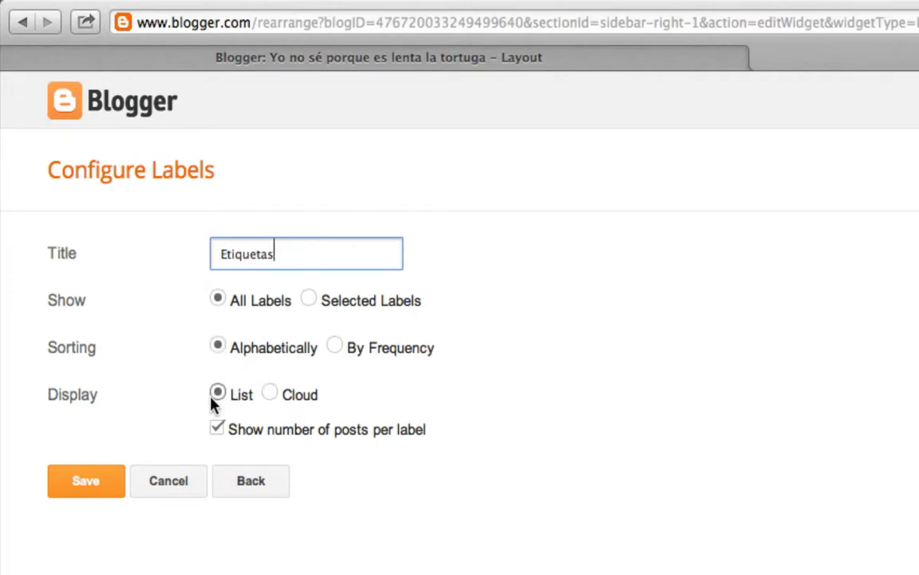
{"action": "left_click", "coordinate": [271, 393]}
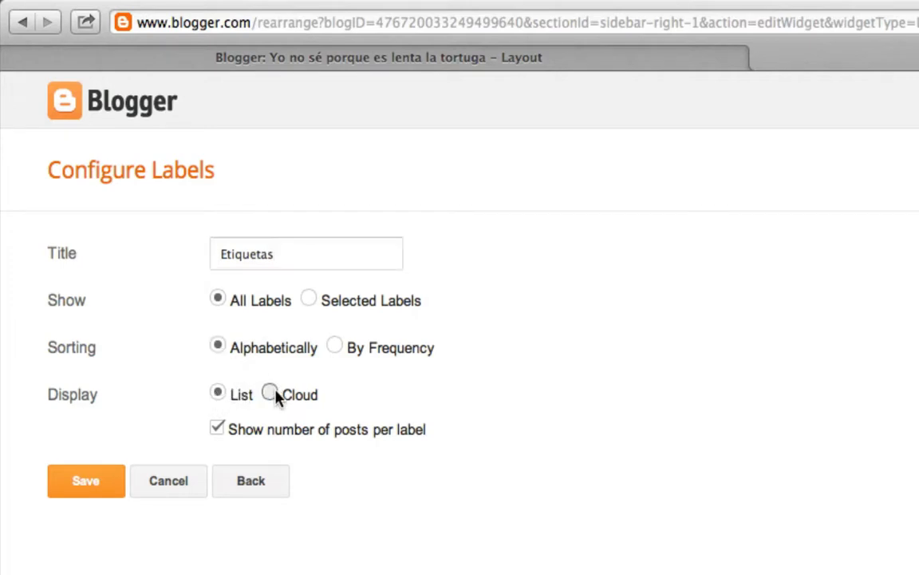
{"action": "left_click", "coordinate": [94, 483]}
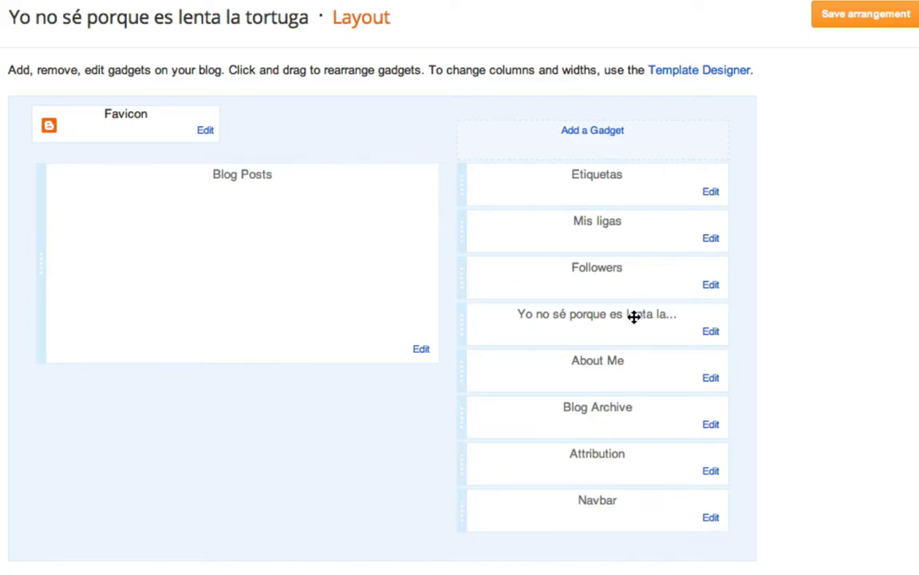
- Rearrange the sidebar gadgets so the blog header, About Me and Blog Archive come first, followed by Mis ligas, Followers and Etiquetas
{"action": "left_click_drag", "start_coordinate": [577, 317], "coordinate": [638, 163]}
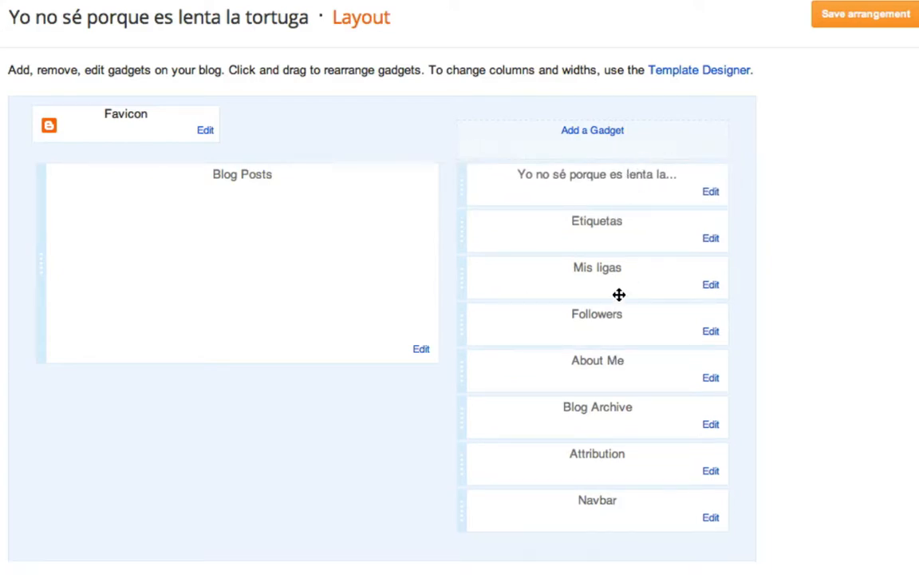
{"action": "left_click_drag", "start_coordinate": [587, 363], "coordinate": [593, 220]}
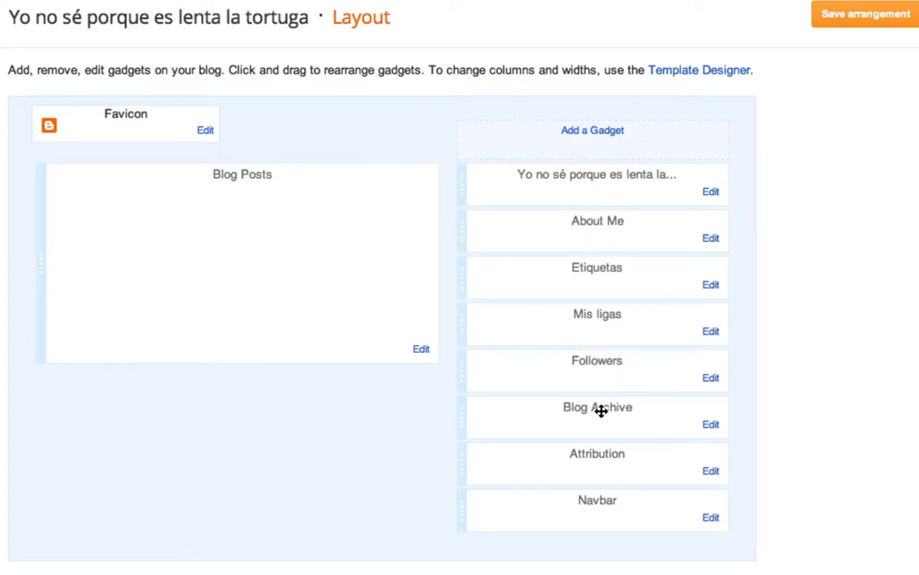
{"action": "left_click_drag", "start_coordinate": [600, 406], "coordinate": [607, 267]}
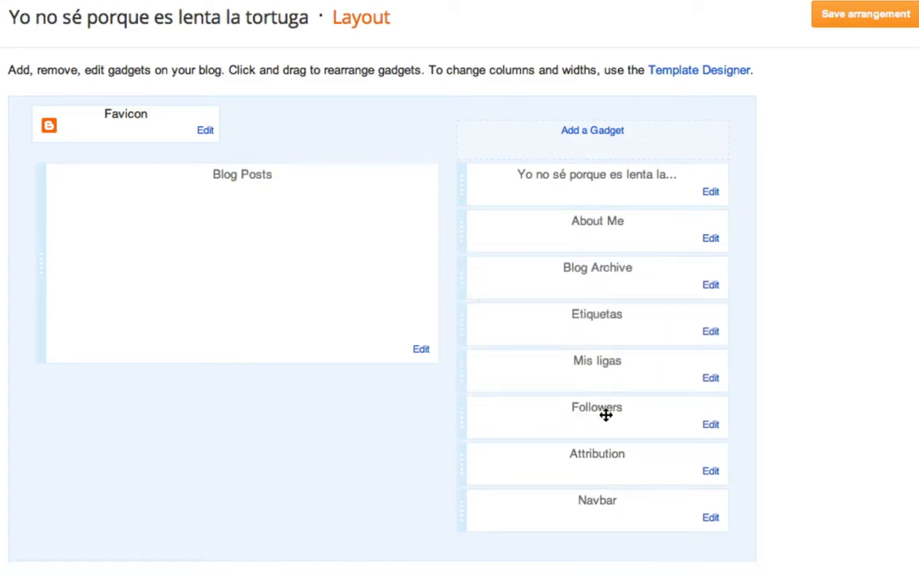
{"action": "mouse_move", "coordinate": [603, 417]}
{"action": "left_mouse_down"}
{"action": "mouse_move", "coordinate": [605, 385]}
{"action": "mouse_move", "coordinate": [606, 404]}
{"action": "left_mouse_up"}
{"action": "left_click_drag", "start_coordinate": [597, 361], "coordinate": [598, 319]}
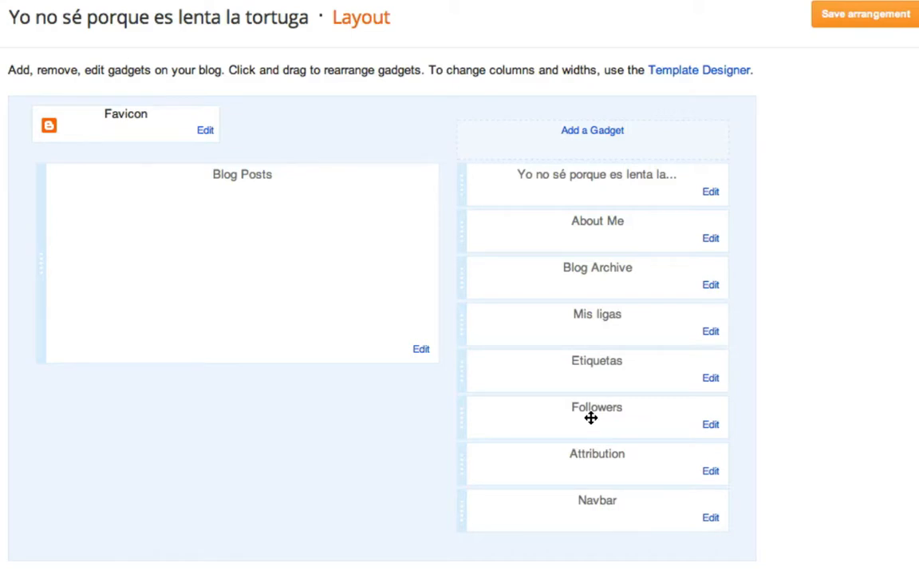
{"action": "left_click_drag", "start_coordinate": [590, 418], "coordinate": [591, 369]}
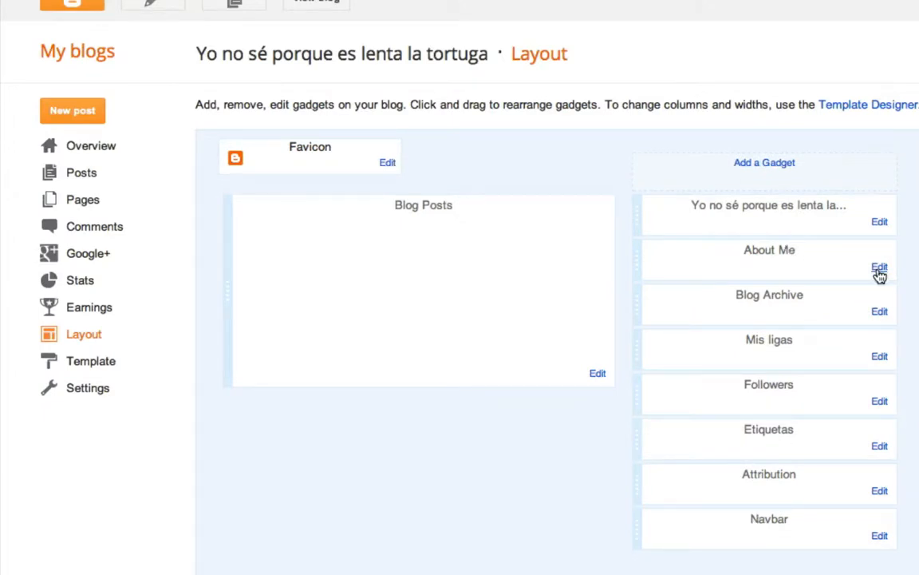
- Open the About Me gadget's settings and retitle it '¿Quién soy?'
{"action": "left_click", "coordinate": [879, 268]}
{"action": "left_click_drag", "start_coordinate": [250, 141], "coordinate": [167, 141]}
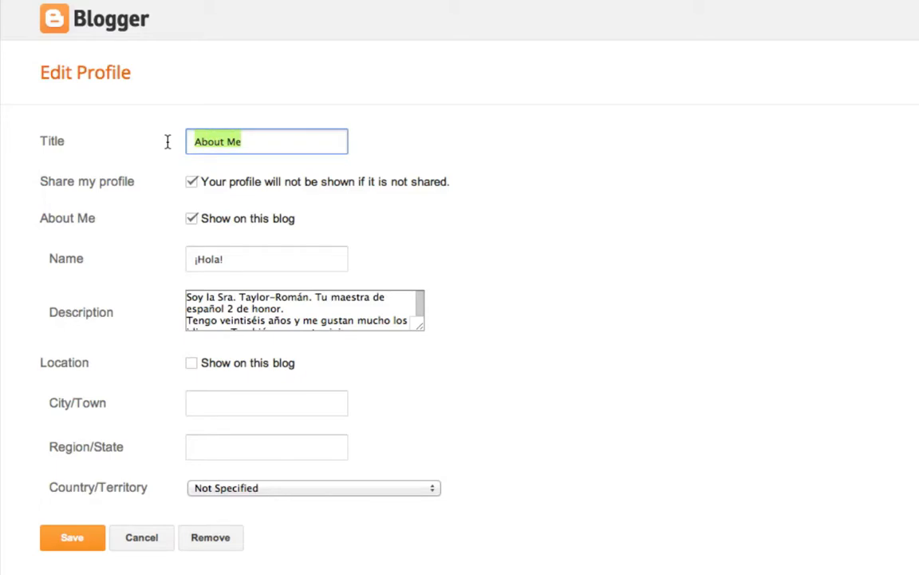
{"action": "type", "text": "¿Qu"}
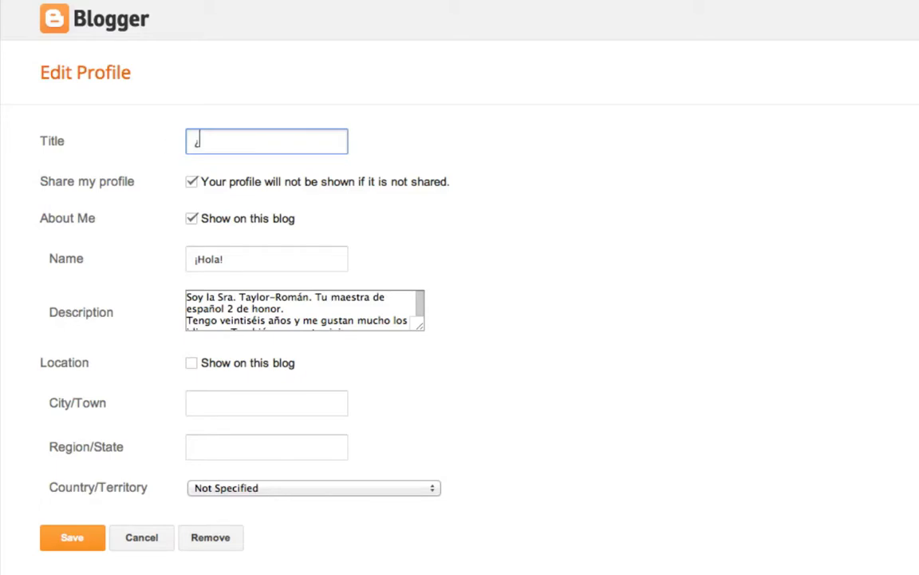
{"action": "type", "text": "ién soy?"}
- Search the web for how to type accent marks in Spanish and read the studyspanish.com typing guide
{"action": "left_click", "coordinate": [889, 32]}
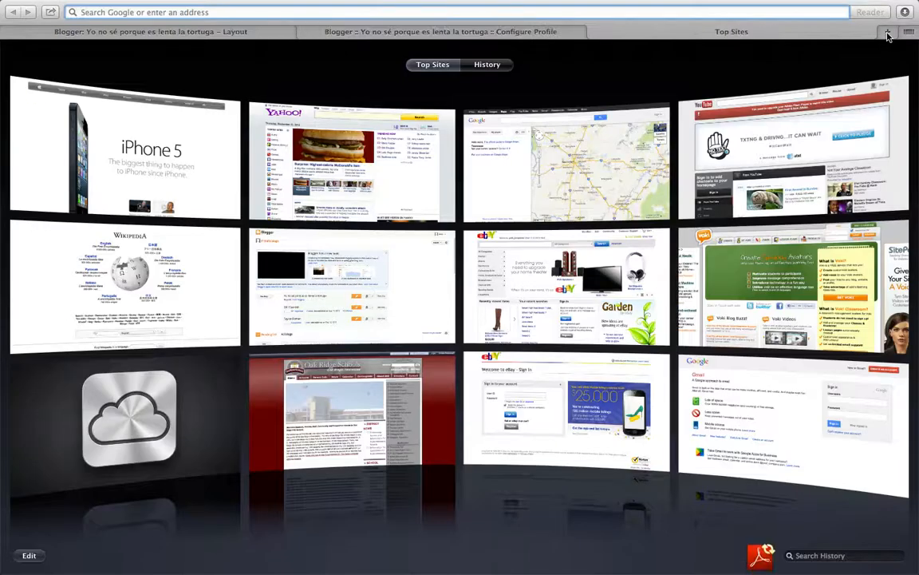
{"action": "type", "text": "ho"}
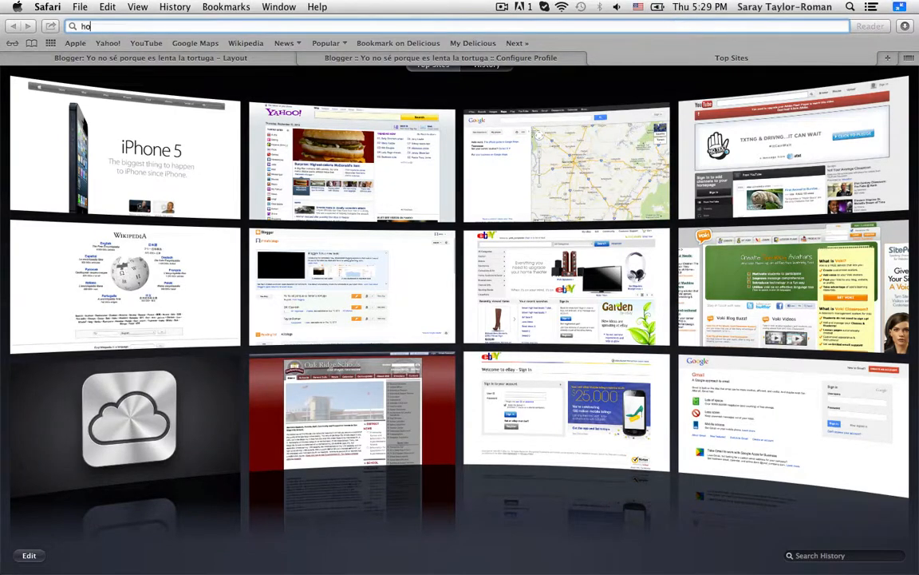
{"action": "type", "text": "w to type ac"}
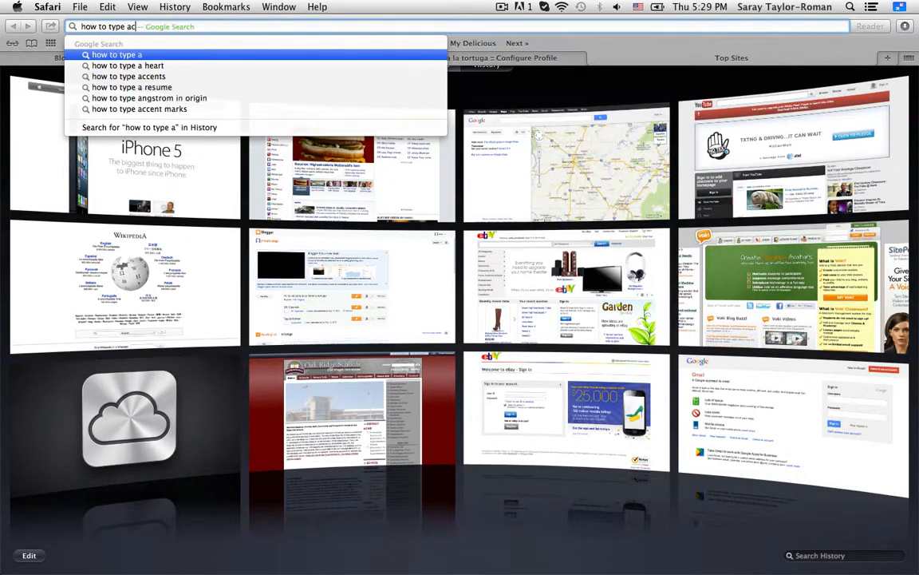
{"action": "type", "text": "cent marks in Spanish"}
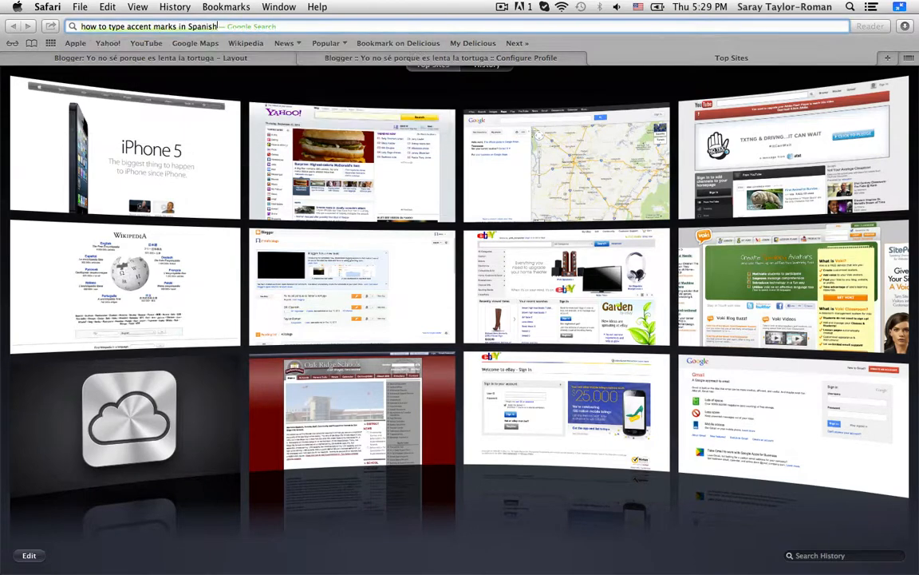
{"action": "key", "text": "Return"}
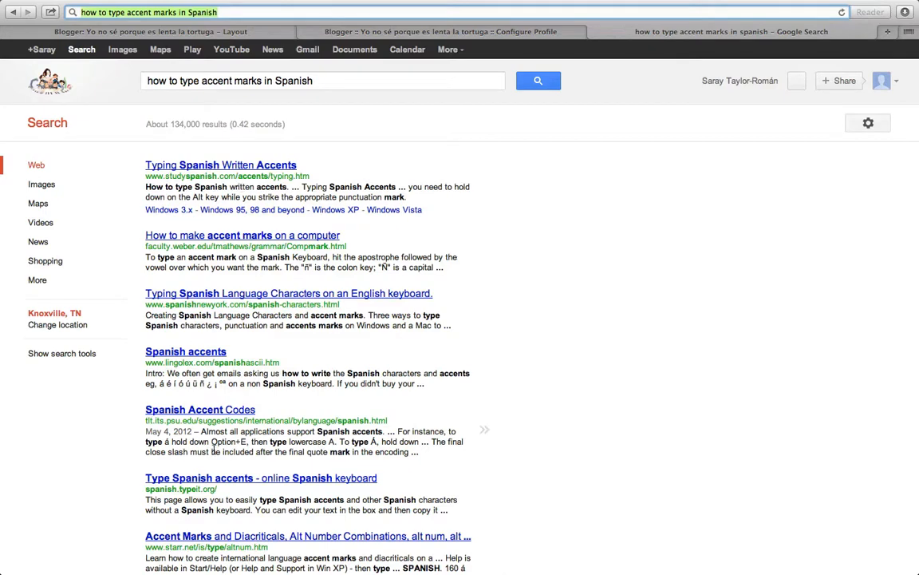
{"action": "left_click", "coordinate": [207, 165]}
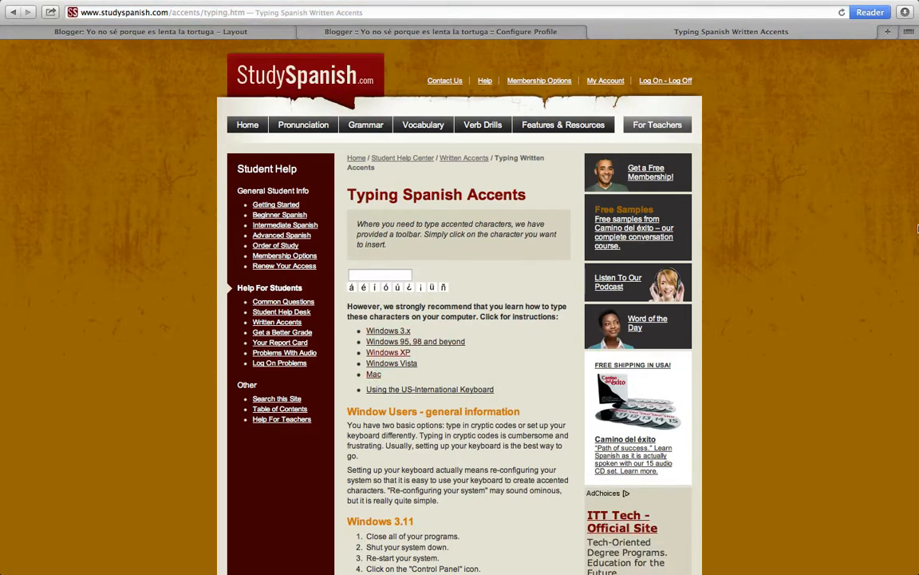
{"action": "scroll", "coordinate": [910, 162], "scroll_direction": "down", "scroll_amount": 10}
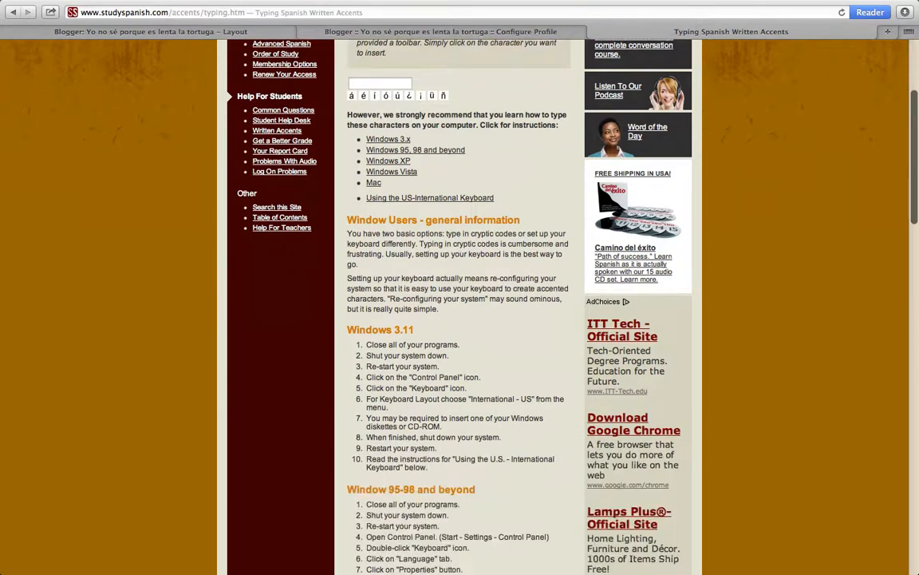
{"action": "scroll", "coordinate": [460, 319], "scroll_direction": "down", "scroll_amount": 18}
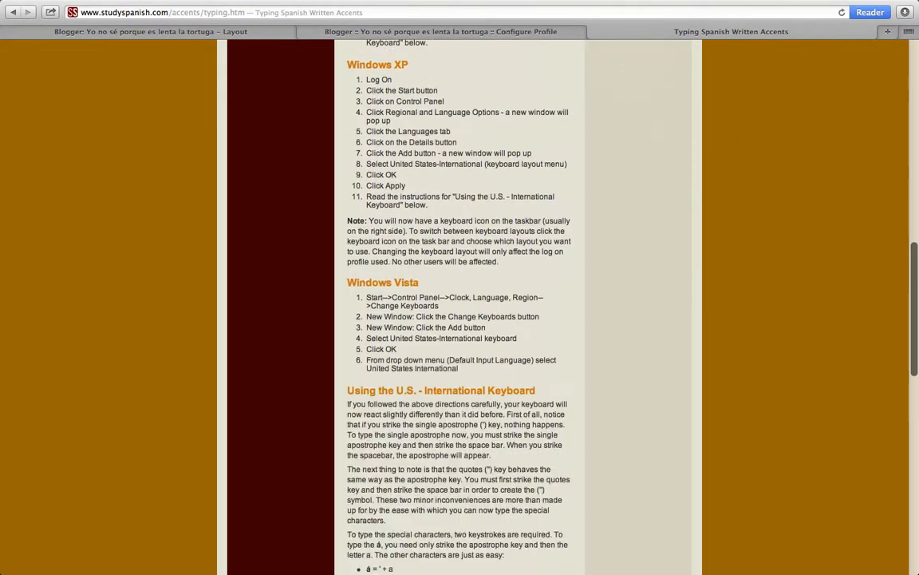
{"action": "scroll", "coordinate": [308, 238], "scroll_direction": "down", "scroll_amount": 5}
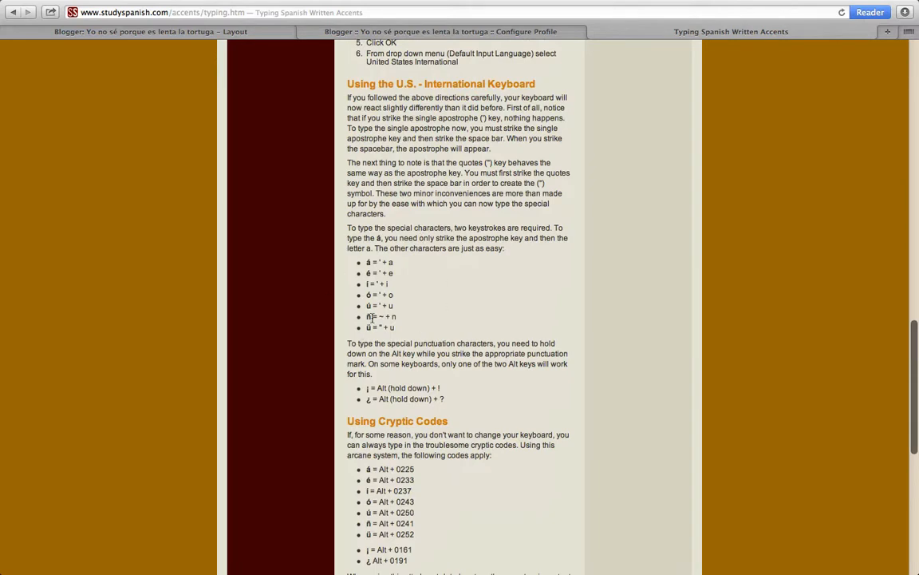
{"action": "scroll", "coordinate": [372, 318], "scroll_direction": "down", "scroll_amount": 5}
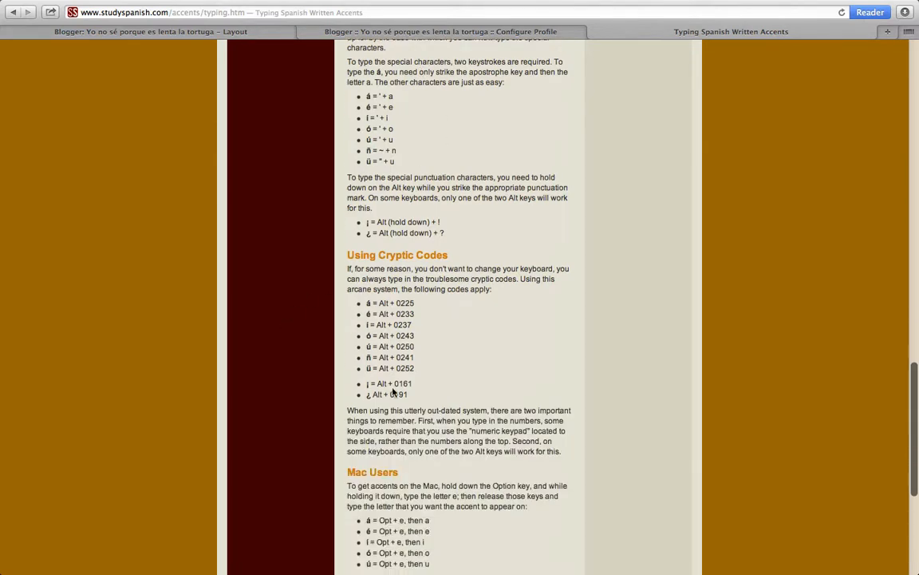
{"action": "scroll", "coordinate": [449, 358], "scroll_direction": "down", "scroll_amount": 3}
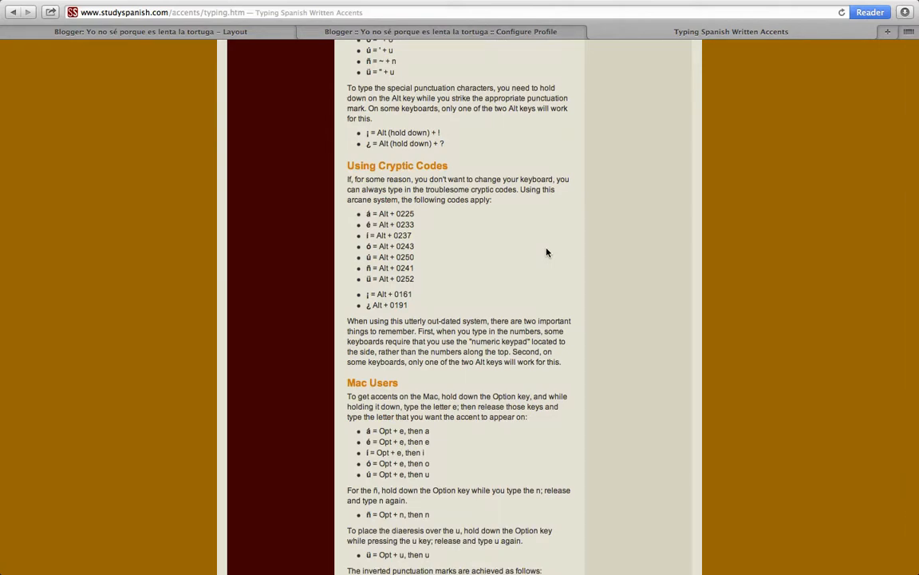
{"action": "scroll", "coordinate": [546, 252], "scroll_direction": "up", "scroll_amount": 9}
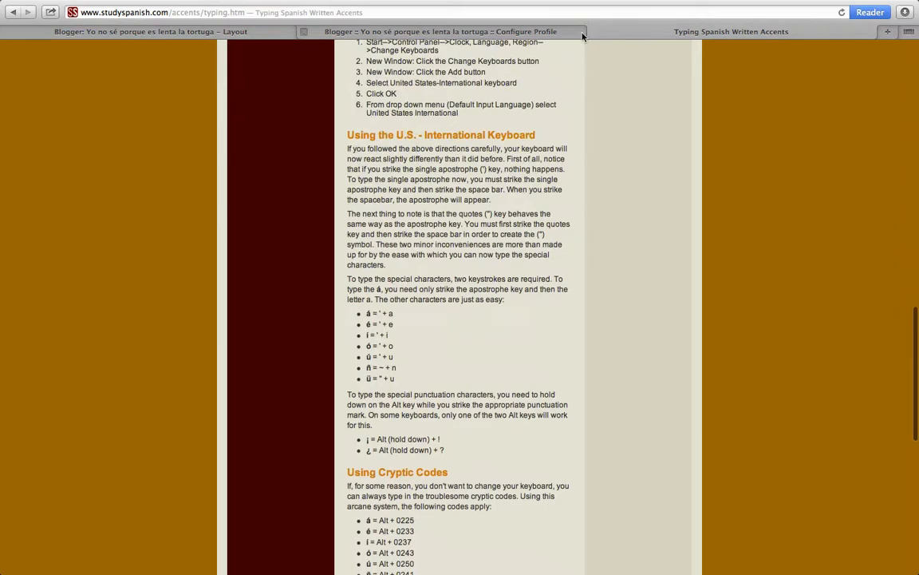
{"action": "key", "text": "super+w"}
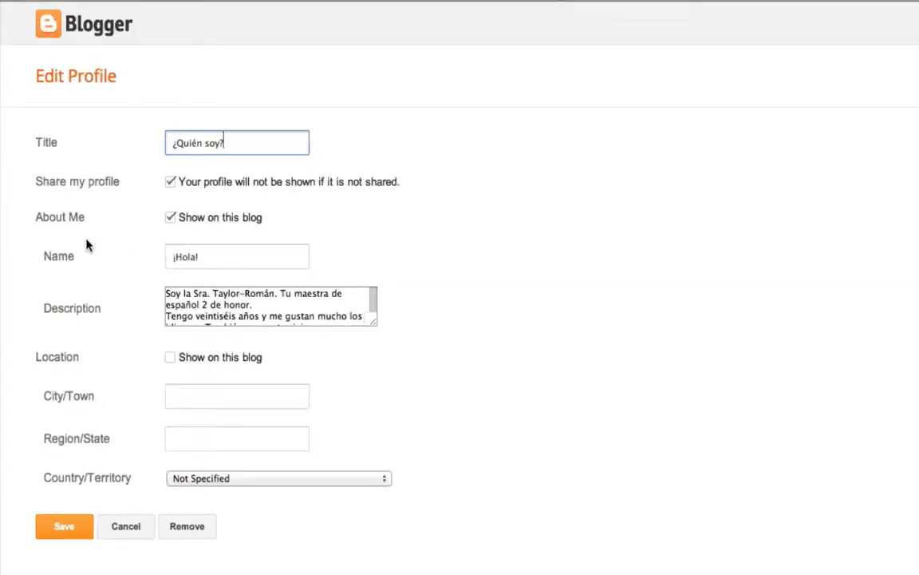
- Review the profile's name, description and location display options, and save the About Me gadget
{"action": "left_click", "coordinate": [201, 255]}
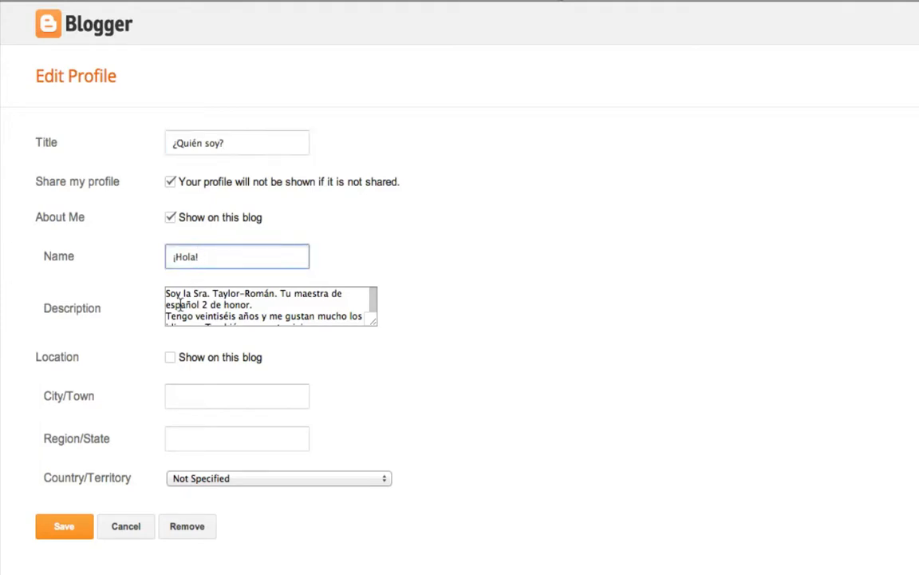
{"action": "left_click_drag", "start_coordinate": [168, 294], "coordinate": [173, 357]}
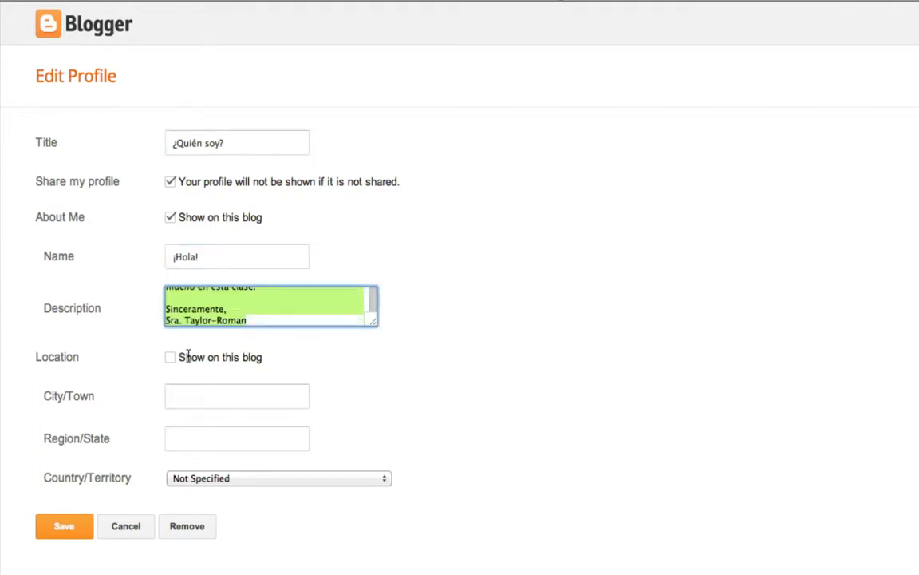
{"action": "left_click_drag", "start_coordinate": [197, 280], "coordinate": [199, 265]}
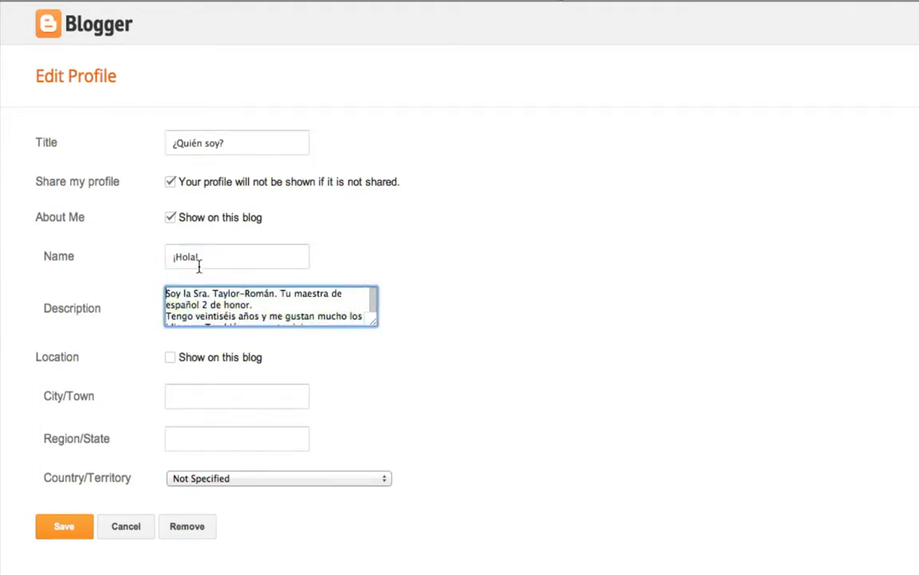
{"action": "left_click", "coordinate": [232, 294]}
{"action": "left_click", "coordinate": [171, 358]}
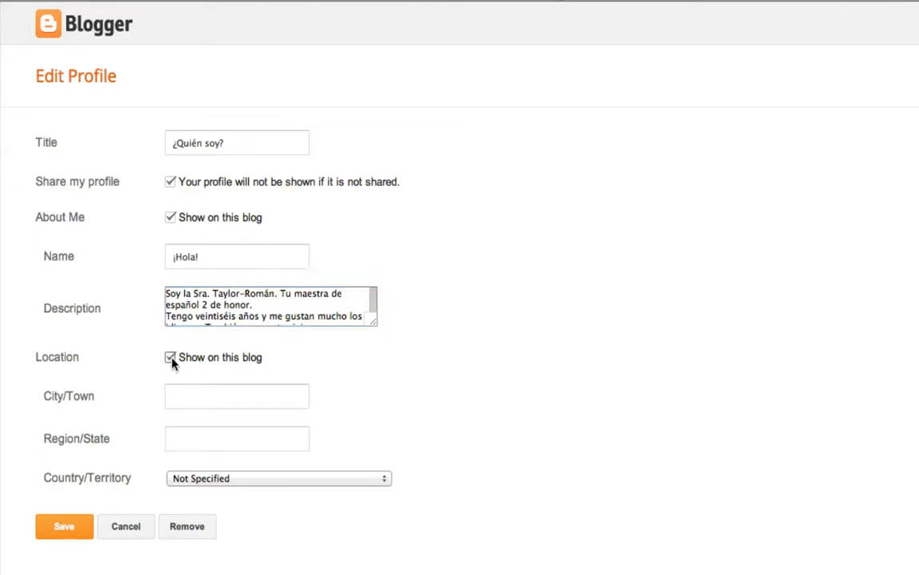
{"action": "left_click", "coordinate": [171, 359]}
{"action": "left_click", "coordinate": [171, 360]}
{"action": "left_click", "coordinate": [171, 359]}
{"action": "left_click", "coordinate": [65, 528]}
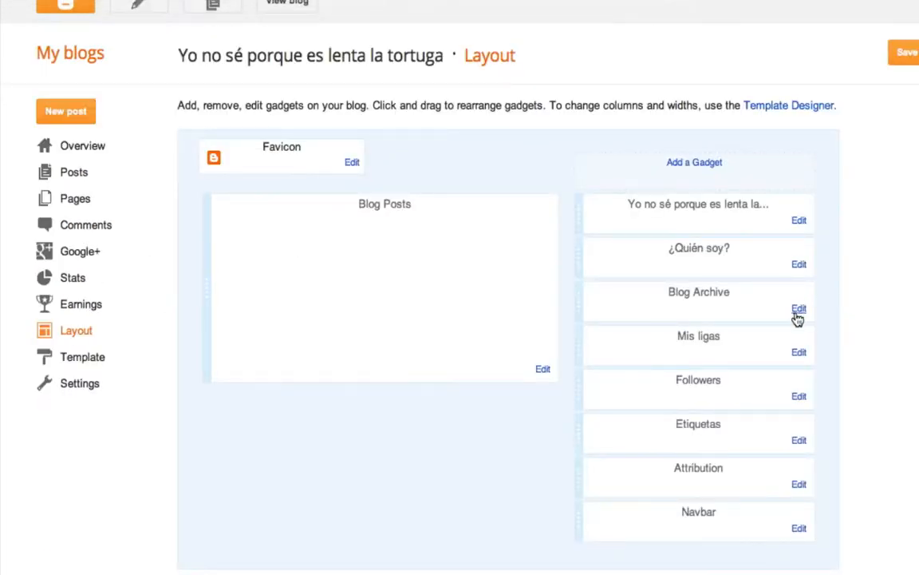
- Retitle the Blog Archive gadget 'Archivo del blog', switch its style to Dropdown Menu, and save it
{"action": "left_click", "coordinate": [799, 310]}
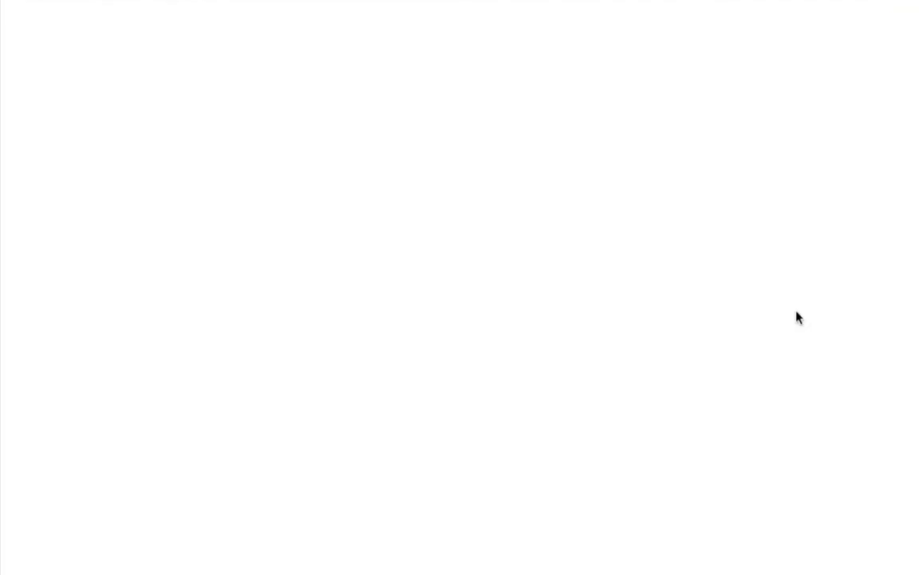
{"action": "left_click_drag", "start_coordinate": [266, 141], "coordinate": [132, 141]}
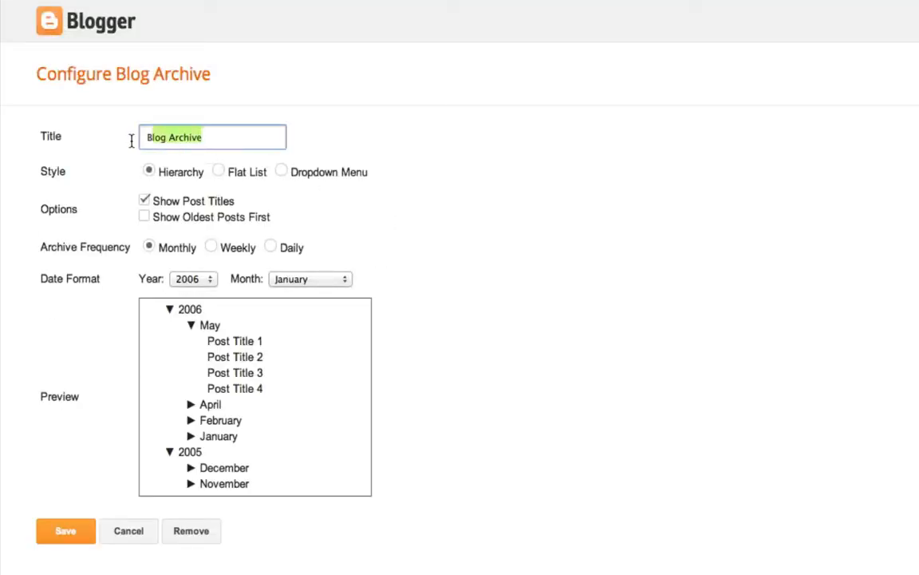
{"action": "key", "text": "BackSpace"}
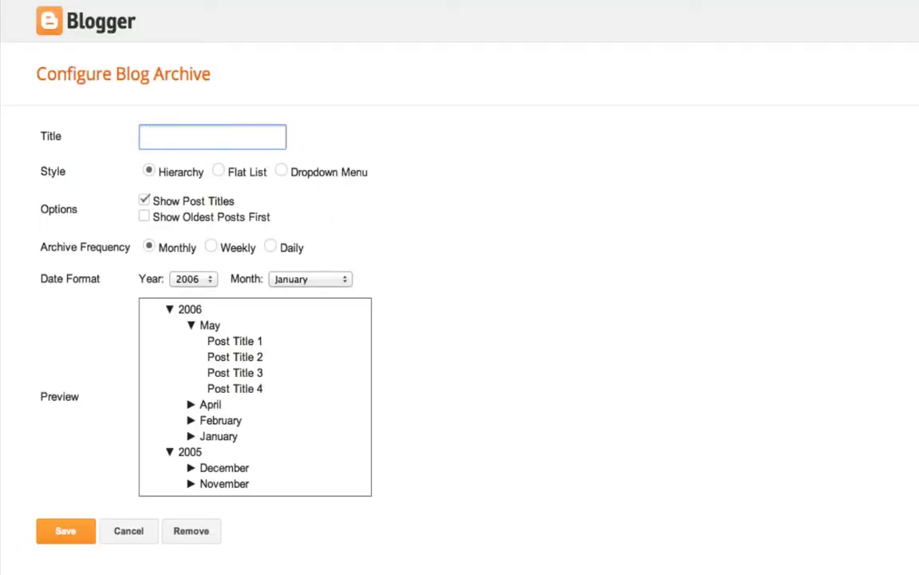
{"action": "type", "text": "Archivo del blog"}
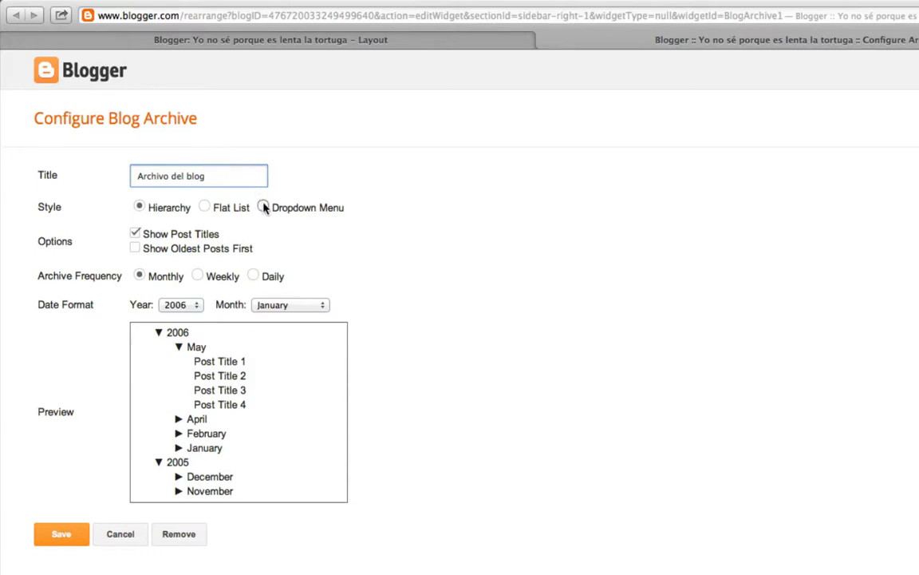
{"action": "left_click", "coordinate": [264, 208]}
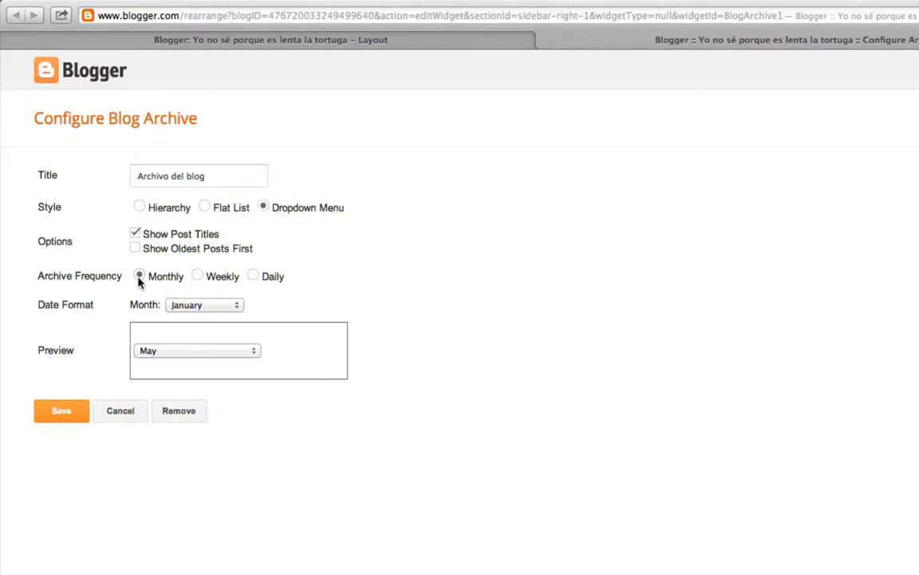
{"action": "left_click", "coordinate": [186, 306]}
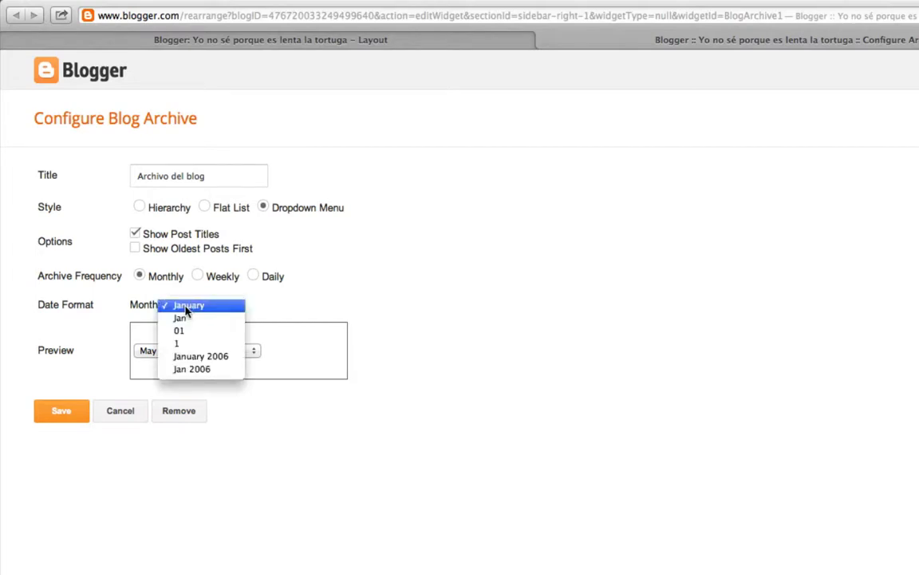
{"action": "left_click", "coordinate": [186, 308]}
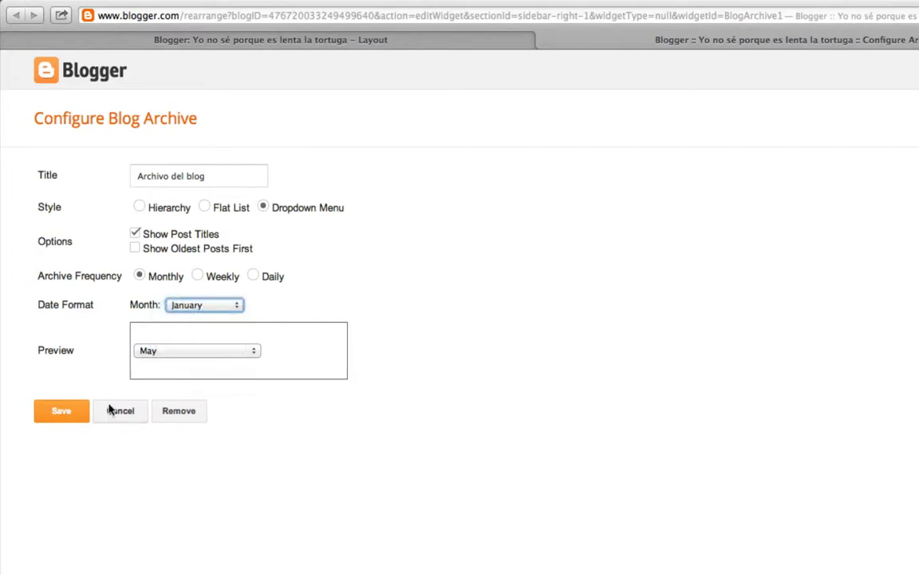
{"action": "left_click", "coordinate": [66, 413]}
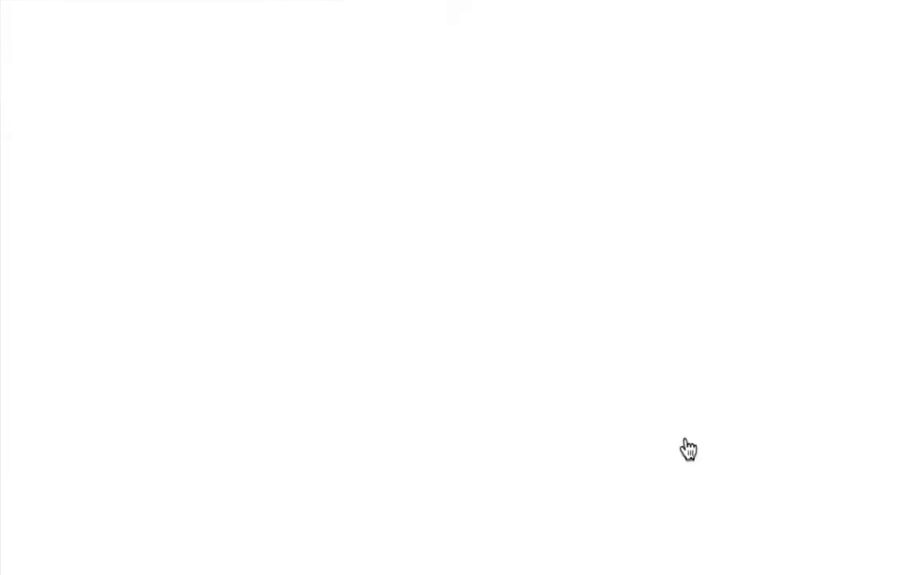
- Retitle the Followers gadget 'Seguidores' and save it
{"action": "left_click_drag", "start_coordinate": [163, 232], "coordinate": [29, 237]}
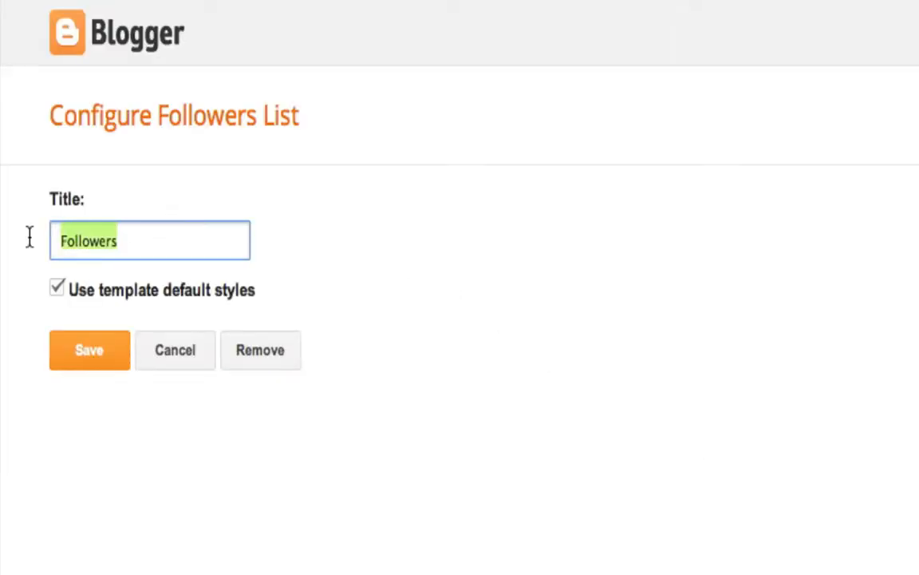
{"action": "type", "text": "Seguidores"}
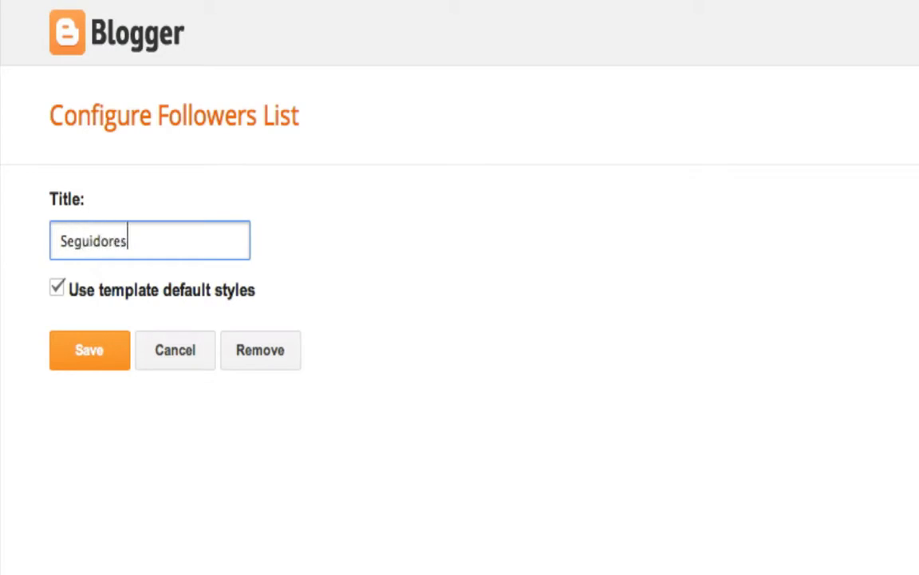
{"action": "left_click", "coordinate": [65, 349]}
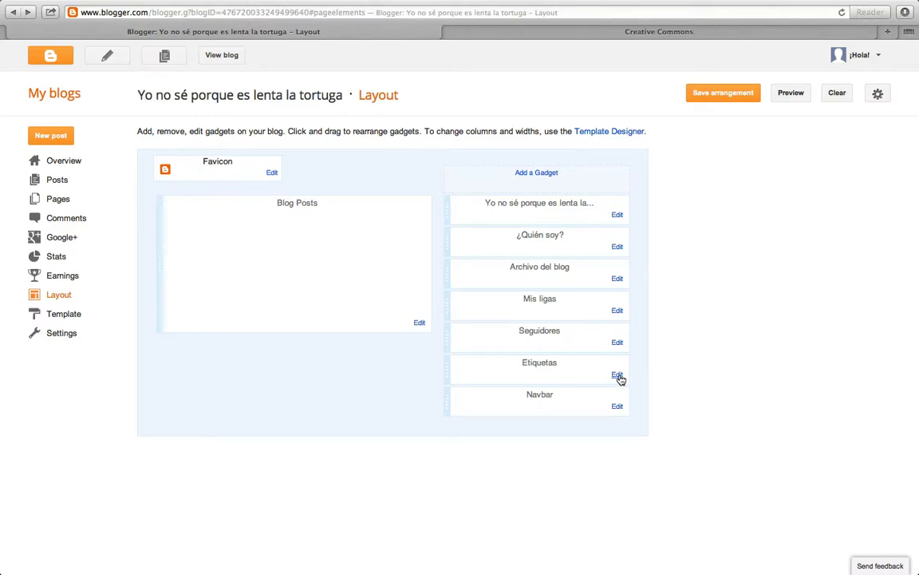
- Add an HTML/JavaScript gadget to the sidebar and title it 'Copyright'
{"action": "left_click", "coordinate": [539, 173]}
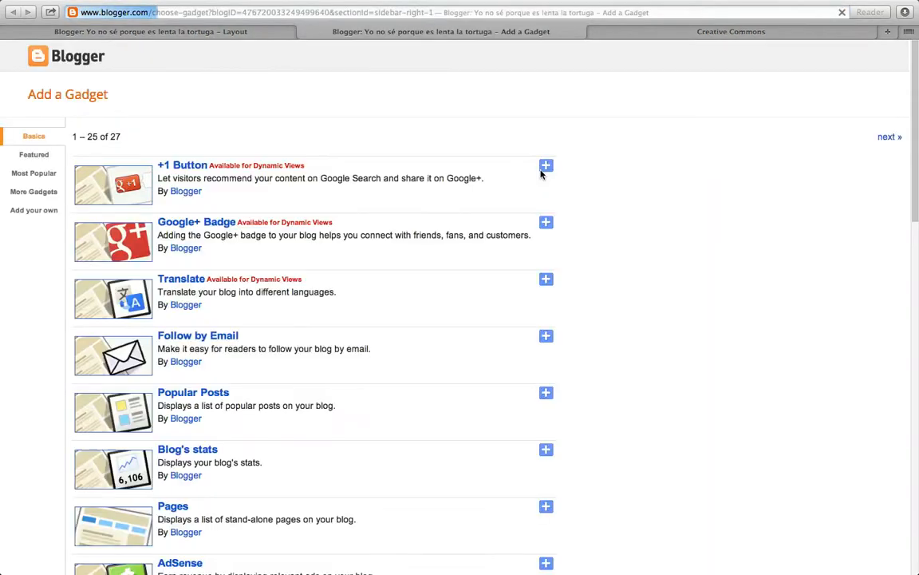
{"action": "left_click_drag", "start_coordinate": [916, 190], "coordinate": [719, 313]}
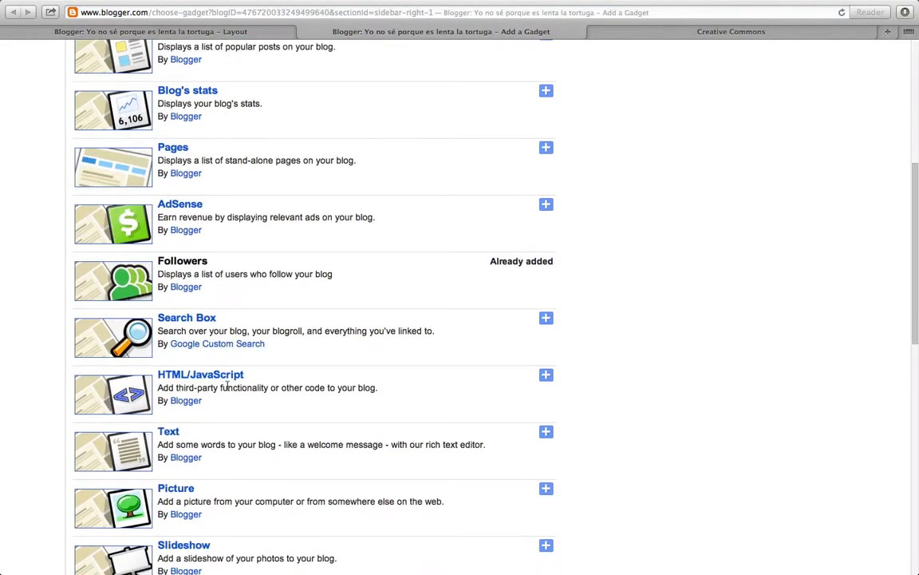
{"action": "left_click", "coordinate": [545, 375]}
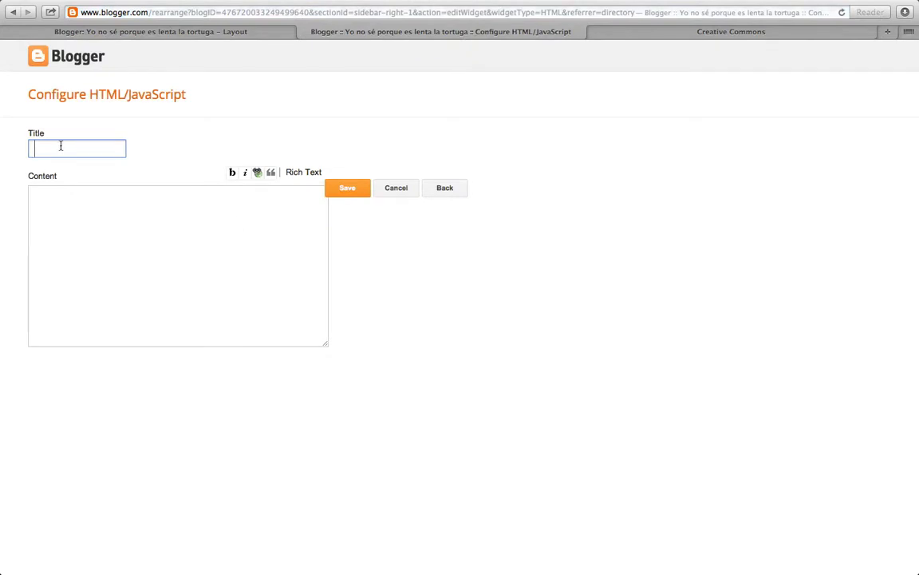
{"action": "type", "text": "c"}
- On Creative Commons, choose a license allowing modifications only if shared alike and forbidding commercial uses
{"action": "left_click", "coordinate": [650, 35]}
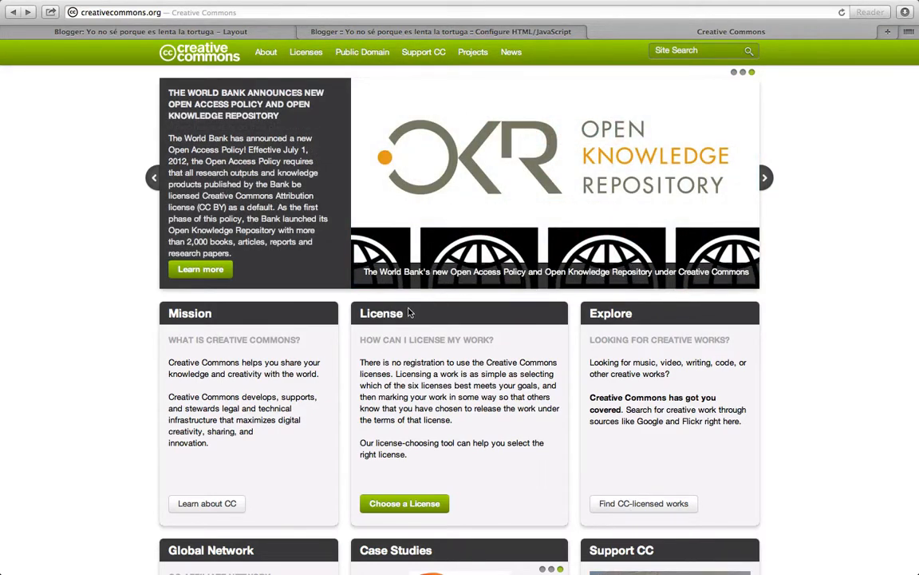
{"action": "left_click", "coordinate": [381, 504]}
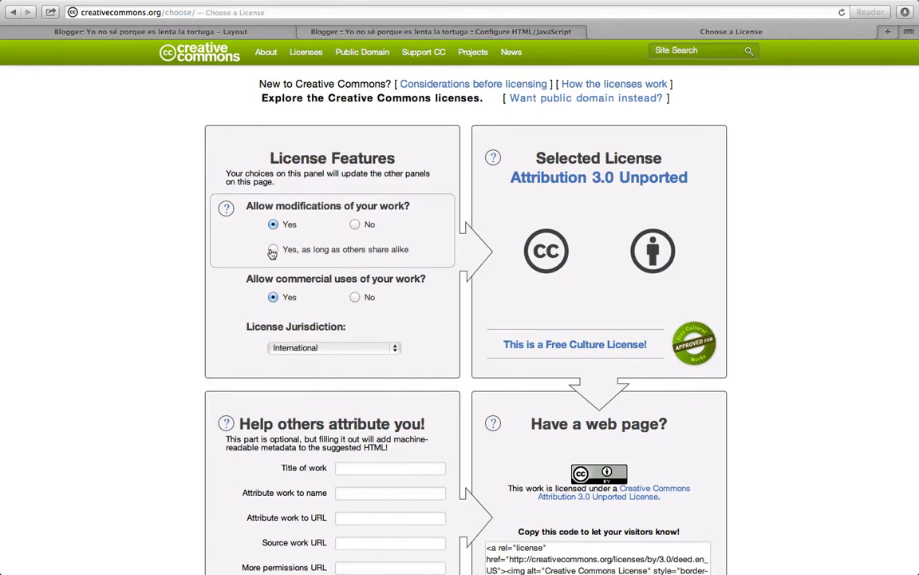
{"action": "left_click", "coordinate": [272, 251]}
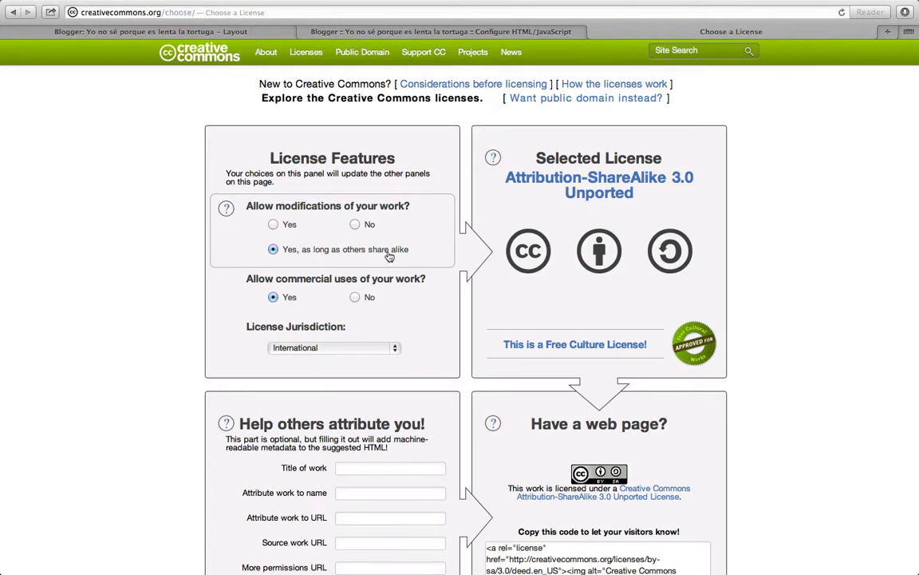
{"action": "left_click", "coordinate": [356, 297]}
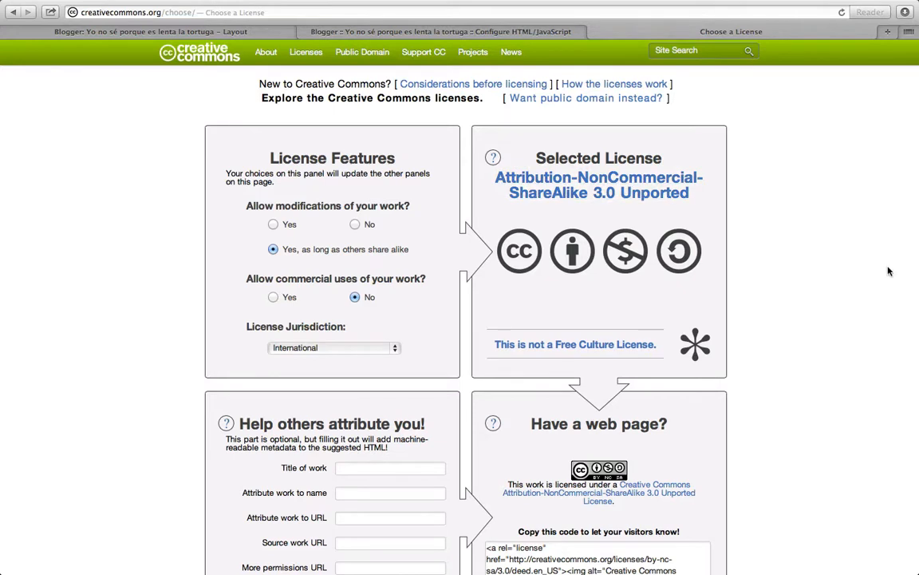
- Enter 'Yo no sé porque es lenta la tortuga' as the work title and fill in the author's name for attribution
{"action": "scroll", "coordinate": [802, 245], "scroll_direction": "down", "scroll_amount": 3}
{"action": "scroll", "coordinate": [802, 245], "scroll_direction": "down", "scroll_amount": 1}
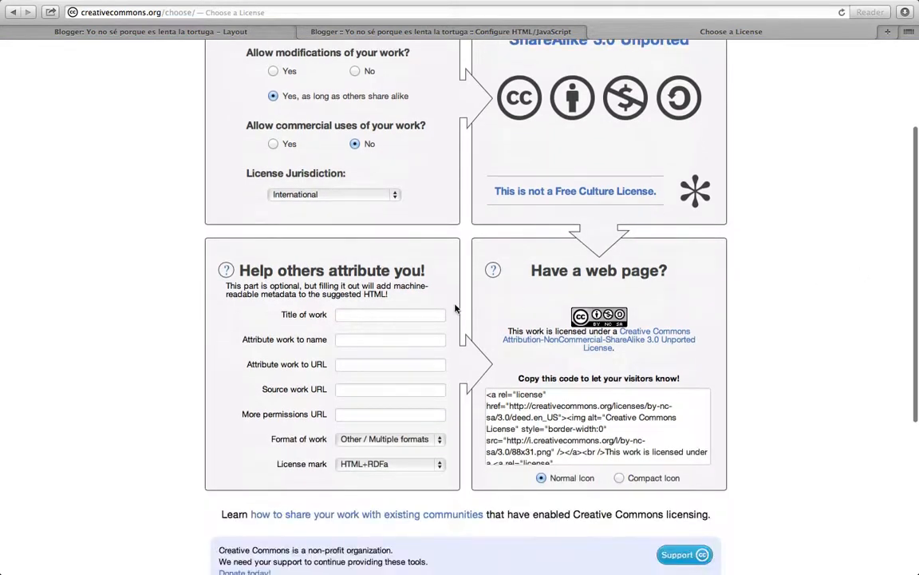
{"action": "left_click", "coordinate": [371, 315]}
{"action": "type", "text": "Yo"}
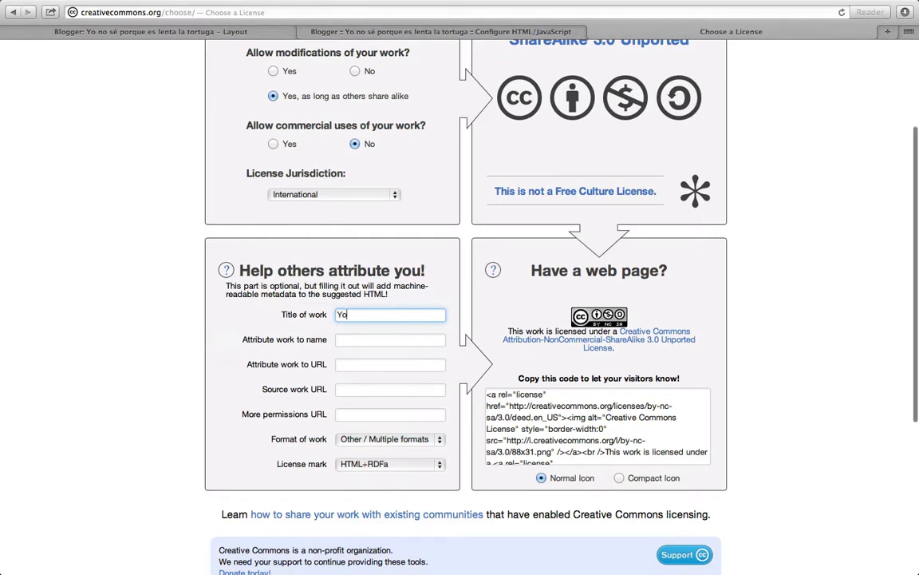
{"action": "type", "text": " no sé porque es leng"}
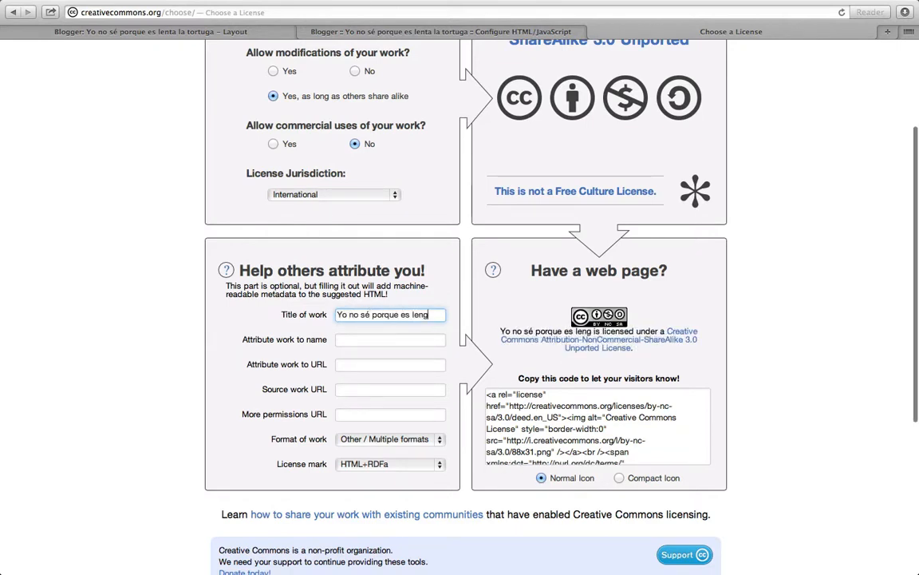
{"action": "key", "text": "BackSpace"}
{"action": "type", "text": "ta la tortuga"}
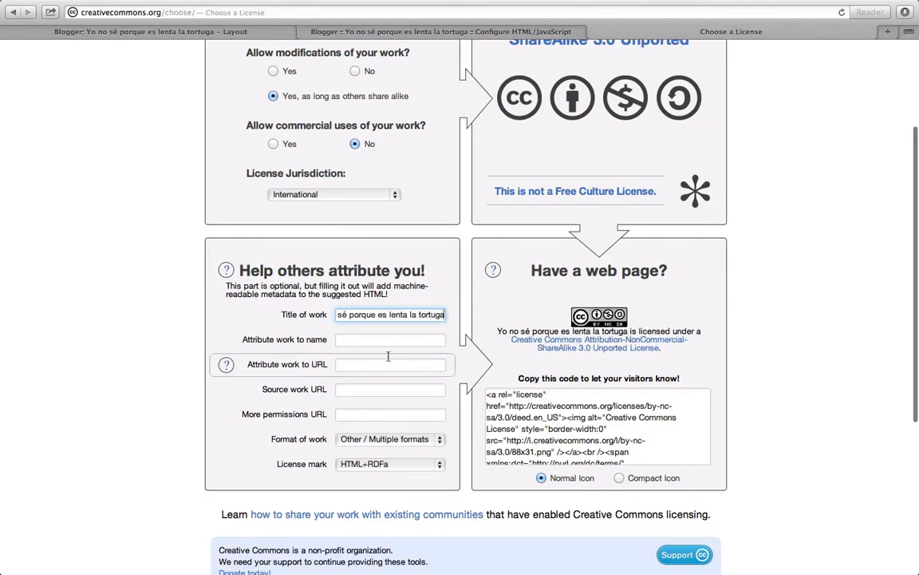
{"action": "left_click", "coordinate": [424, 341]}
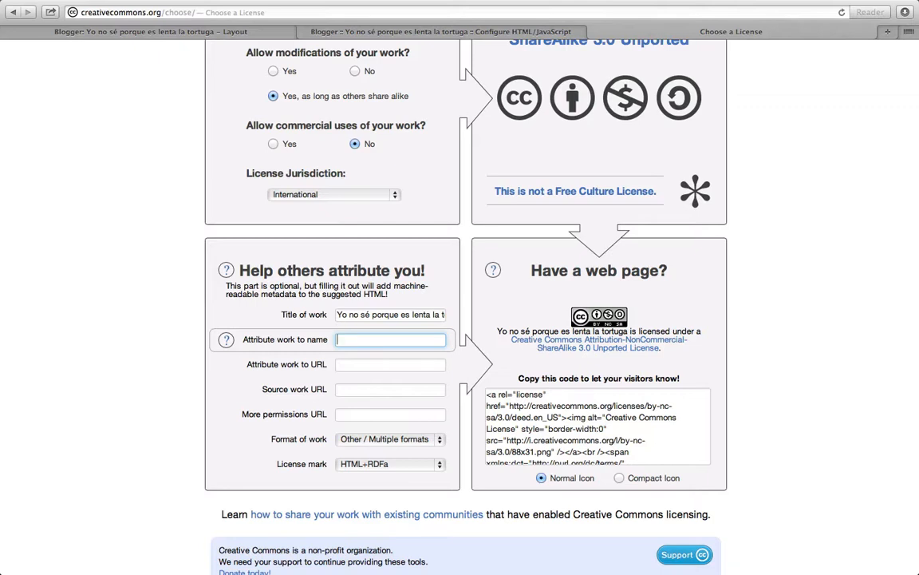
{"action": "type", "text": "Taylor-Ro"}
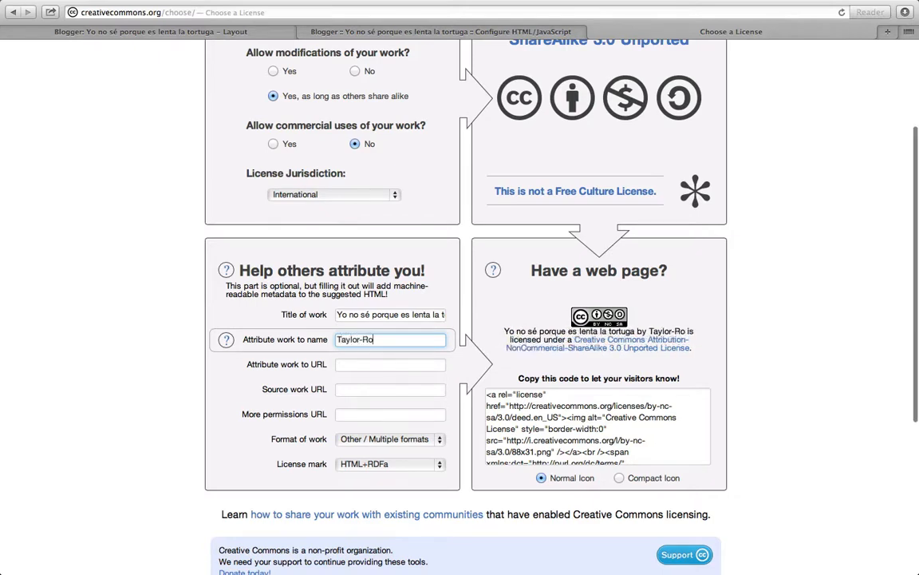
{"action": "type", "text": "mán"}
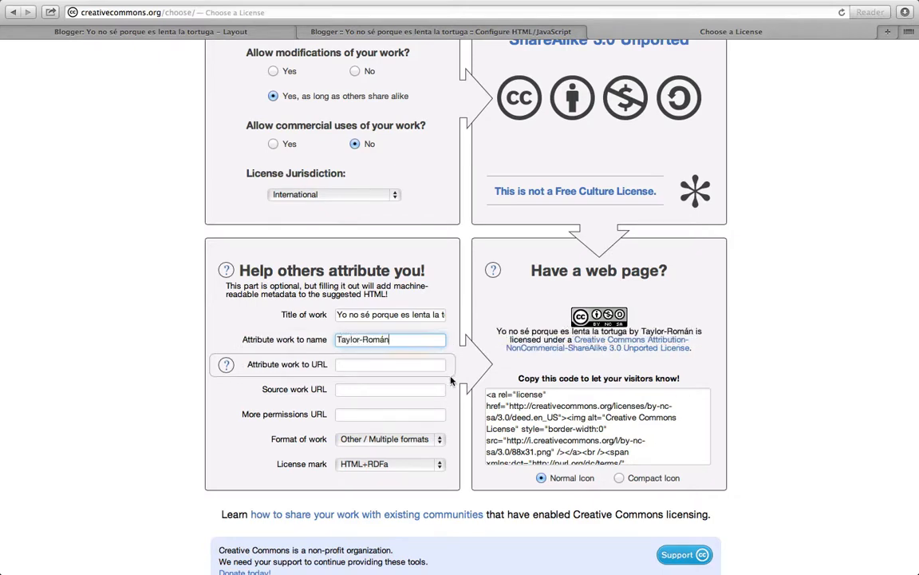
{"action": "key", "text": "Tab"}
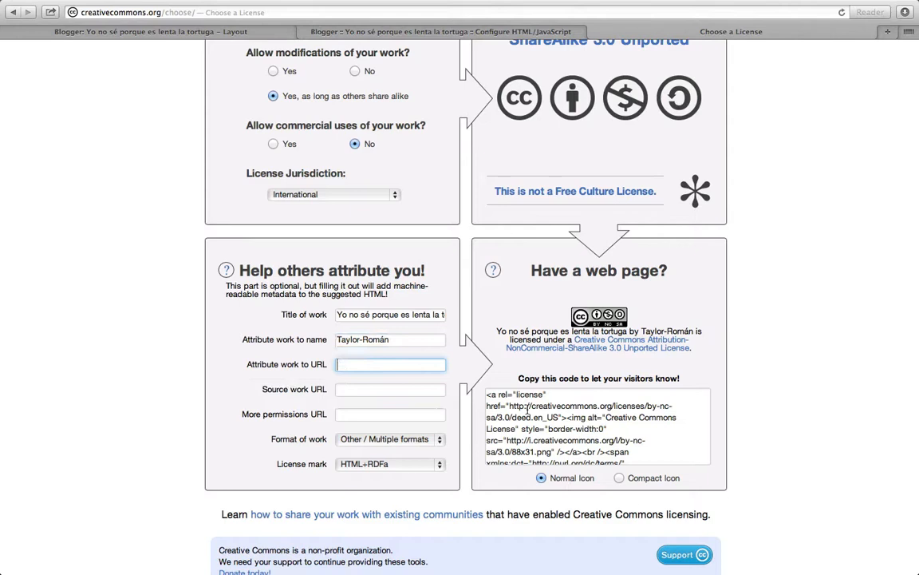
{"action": "key", "text": "super+v"}
{"action": "left_click", "coordinate": [404, 390]}
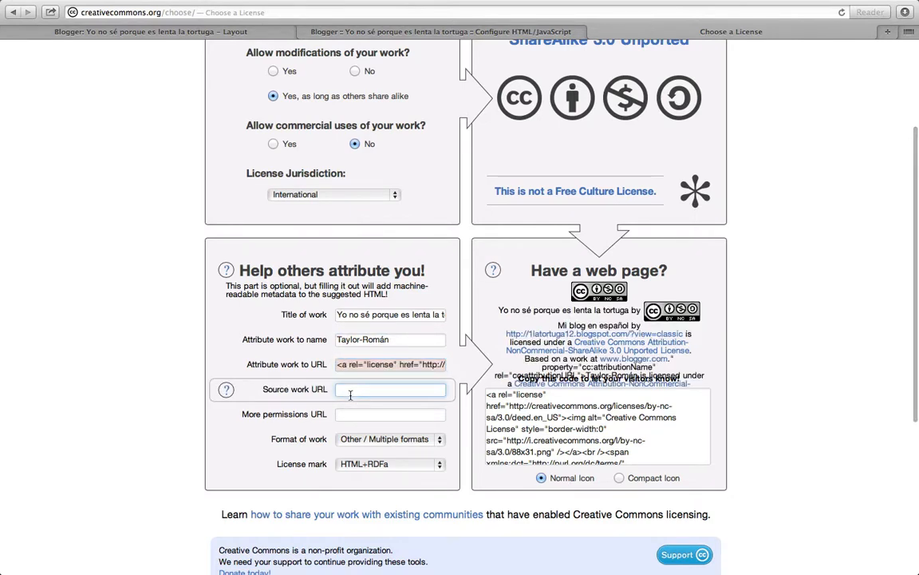
{"action": "type", "text": "blo"}
{"action": "key", "text": "BackSpace"}
{"action": "key", "text": "BackSpace"}
{"action": "key", "text": "BackSpace"}
{"action": "type", "text": "www"}
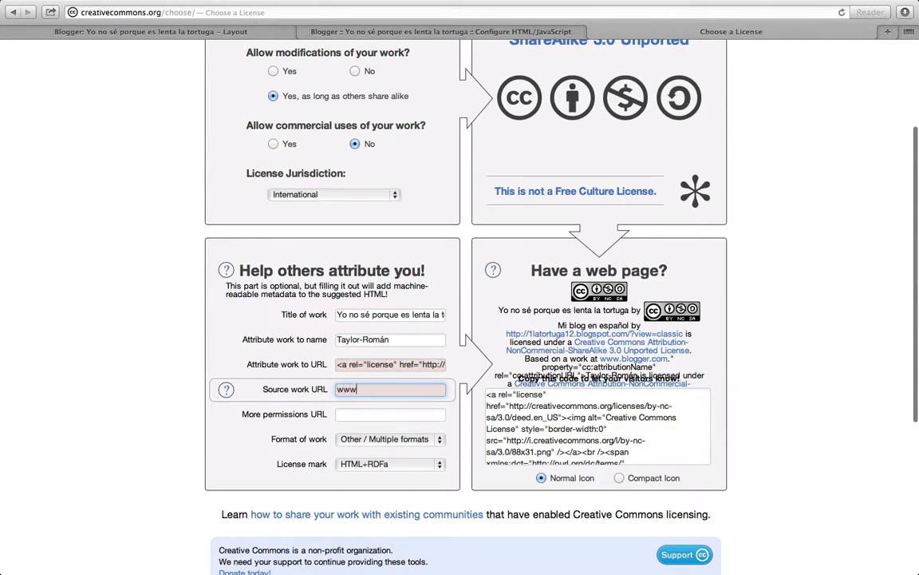
{"action": "type", "text": ".blogger.com"}
- Keep the work format as Other / Multiple formats and select the generated license HTML code
{"action": "left_click", "coordinate": [398, 440]}
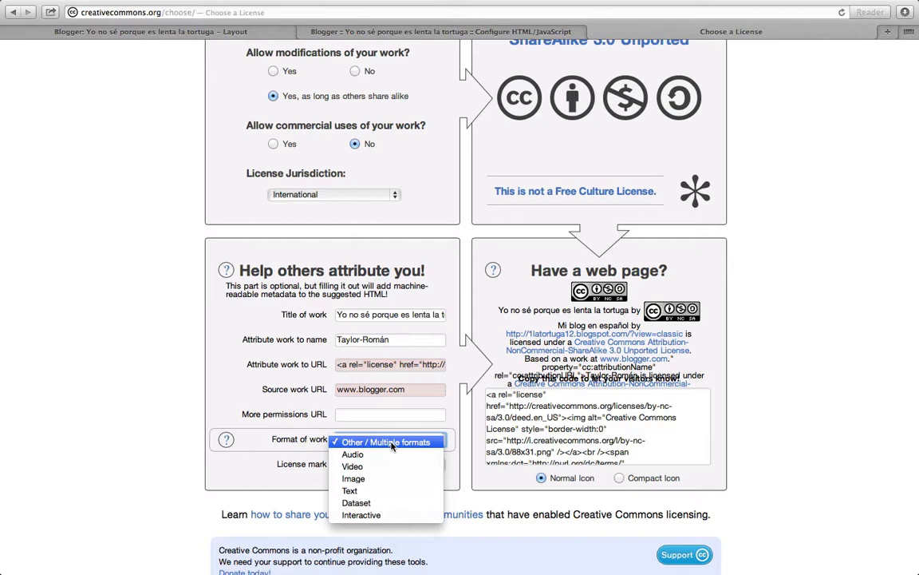
{"action": "left_click", "coordinate": [392, 444]}
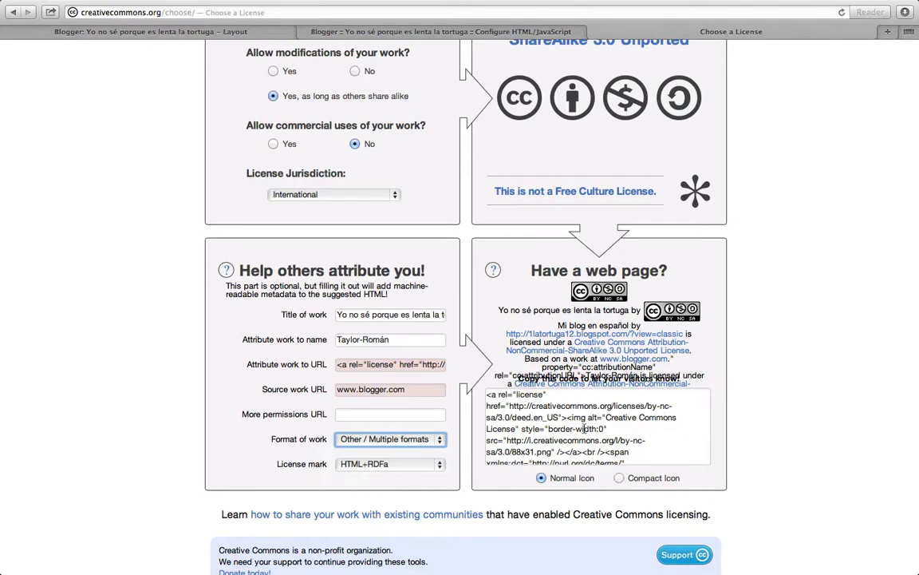
{"action": "left_click", "coordinate": [586, 428]}
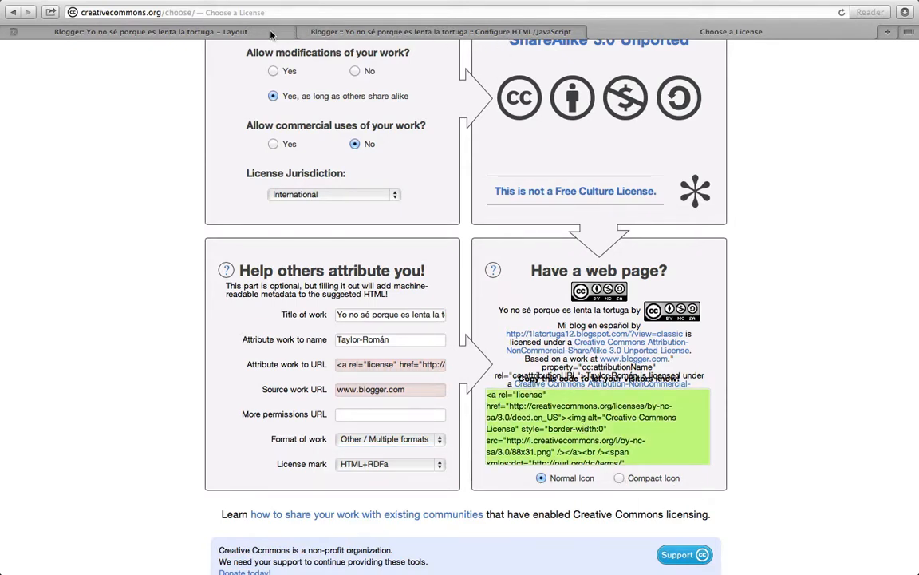
- Paste the license code into the Copyright gadget's content, save the gadget, and save the layout arrangement
{"action": "left_click", "coordinate": [303, 32]}
{"action": "left_click", "coordinate": [90, 221]}
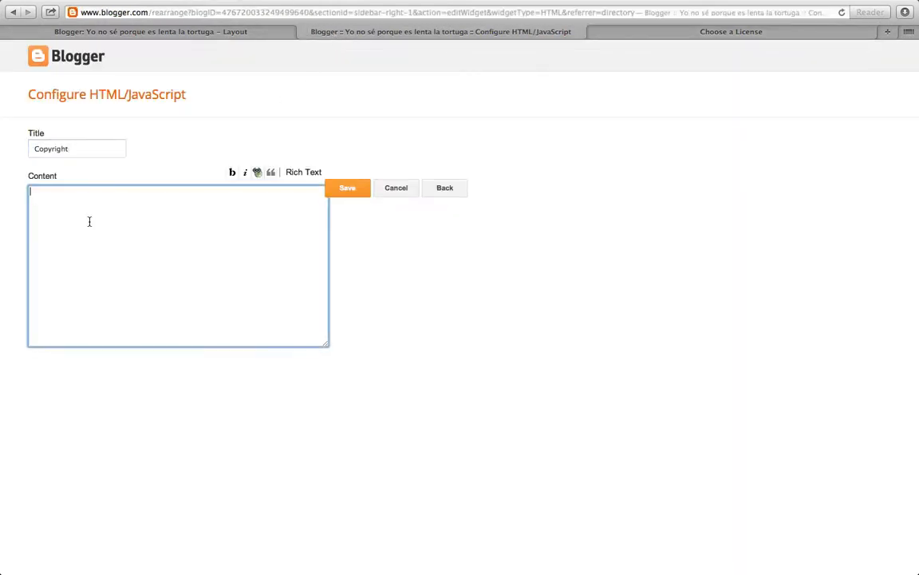
{"action": "key", "text": "super+v"}
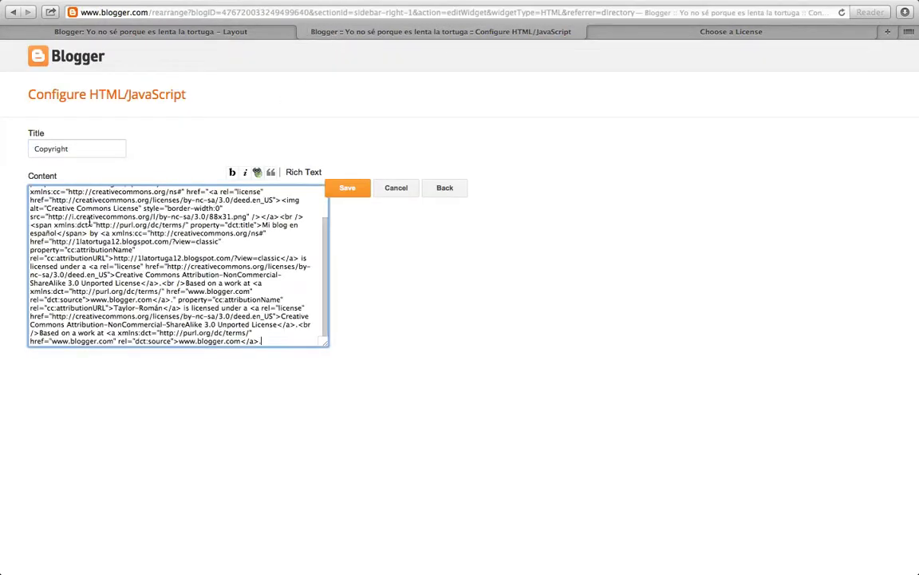
{"action": "left_click", "coordinate": [349, 188]}
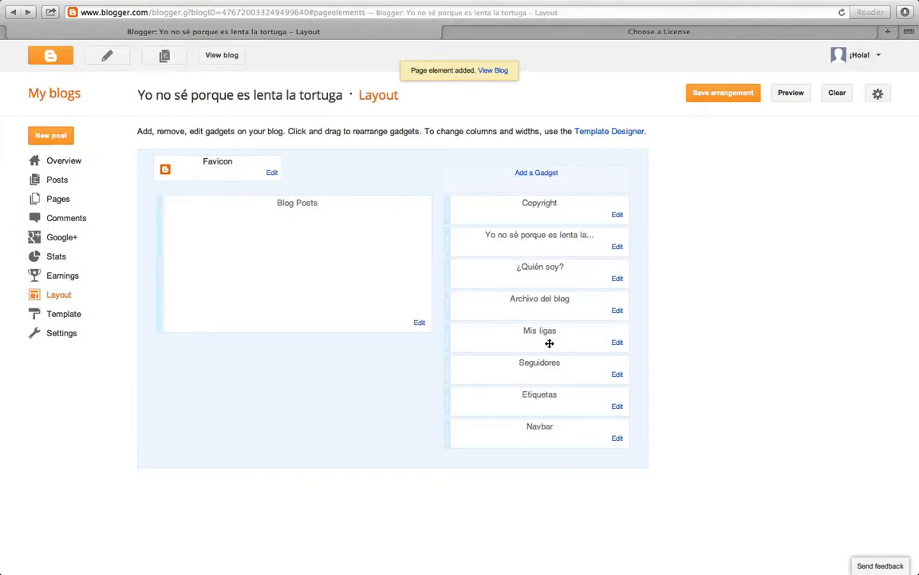
{"action": "left_click", "coordinate": [703, 92]}
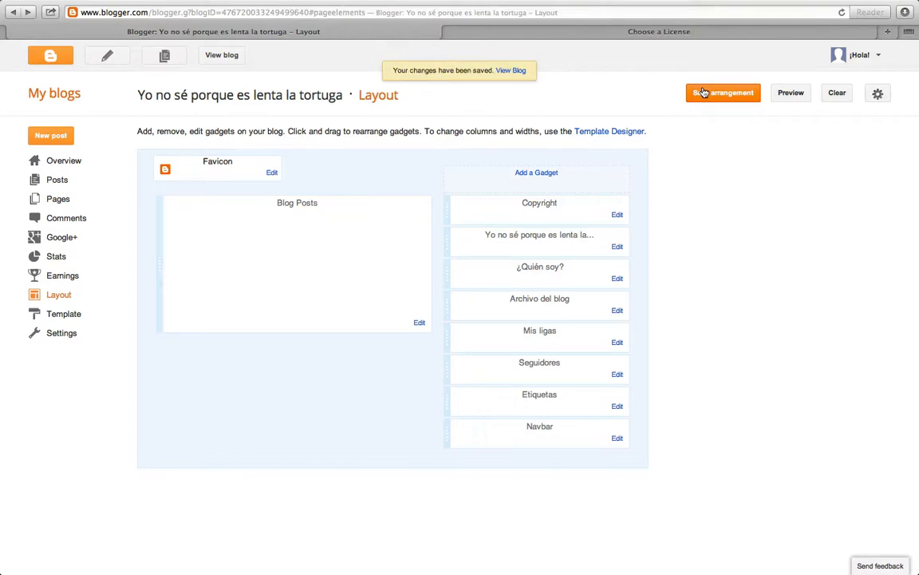